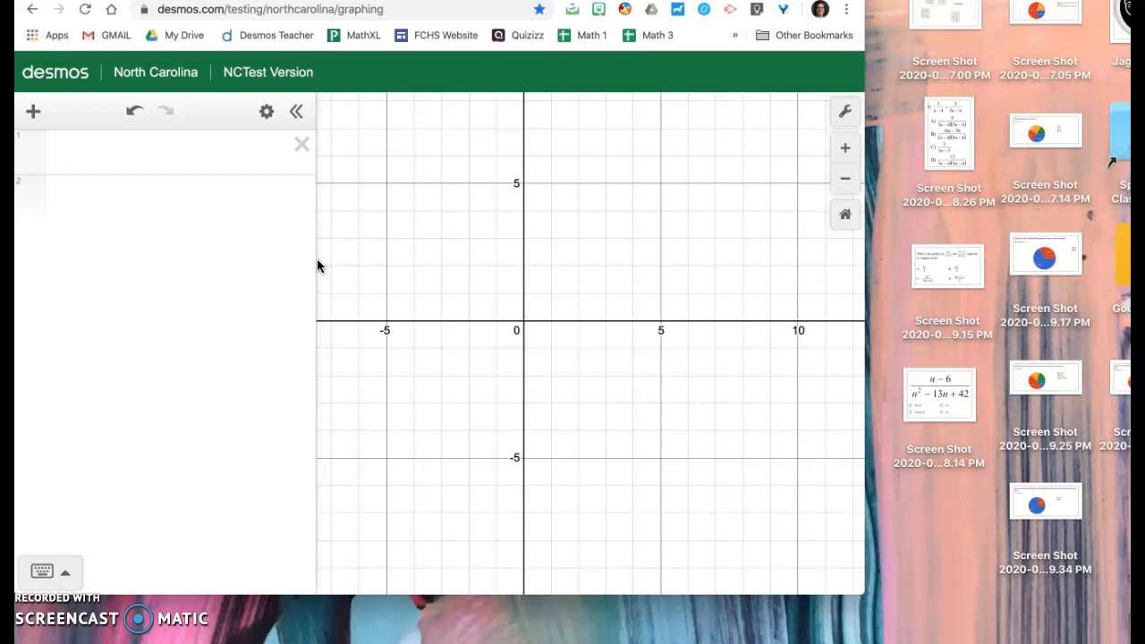
Step: Open the desktop screenshot of the (n − 6)/(n² − 13n + 42) problem and place its window beside the expression list
{"action": "left_click", "coordinate": [130, 164]}
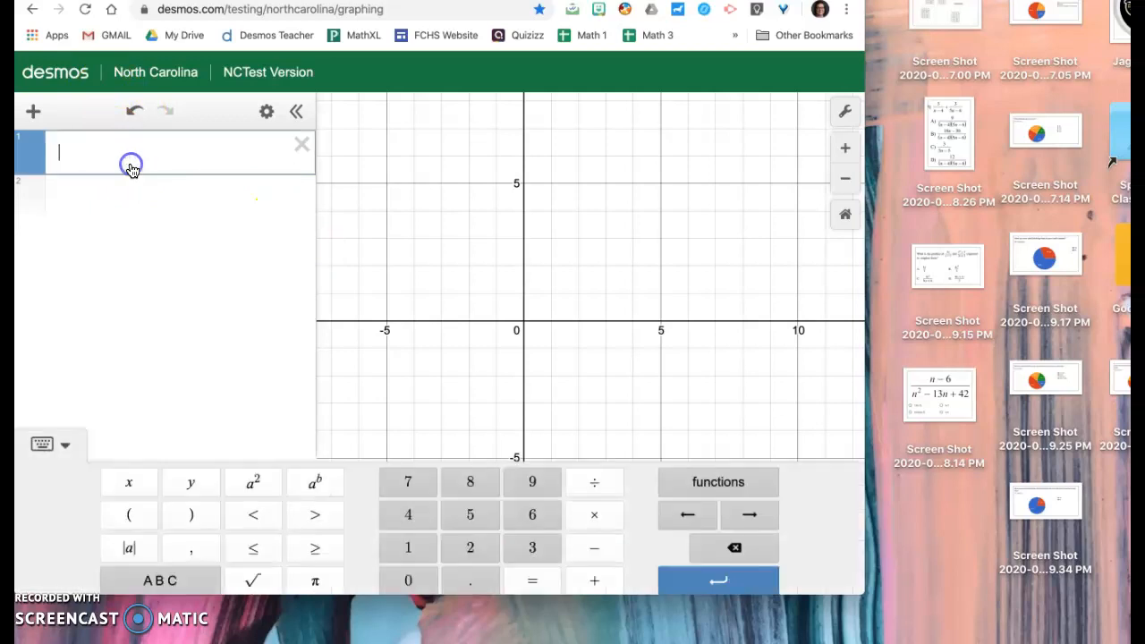
{"action": "double_click", "coordinate": [935, 389]}
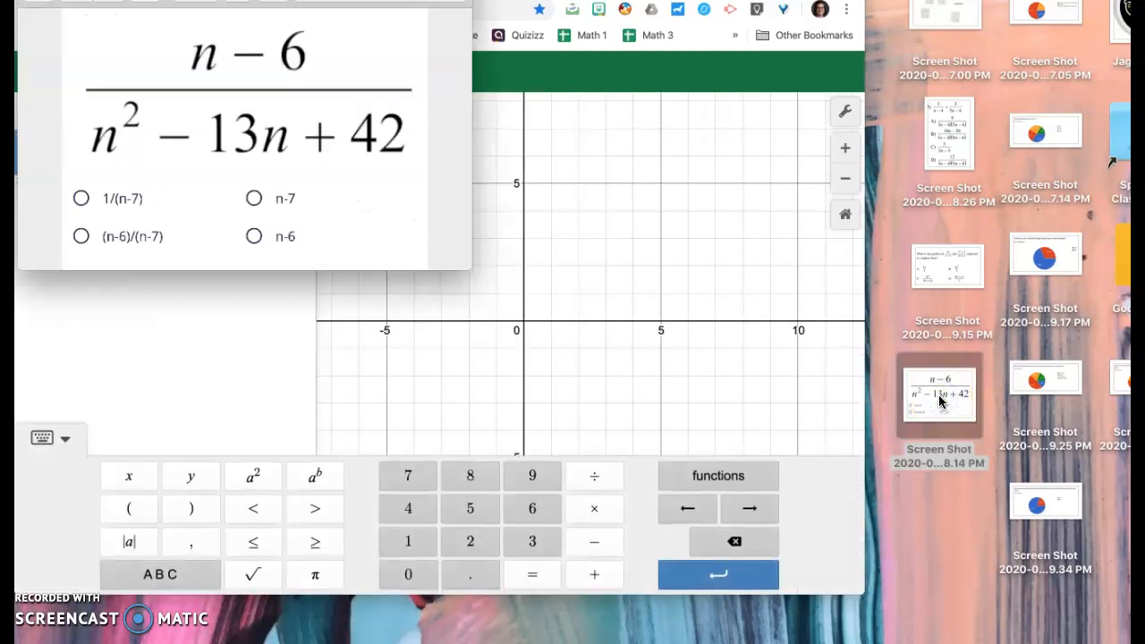
{"action": "left_click_drag", "start_coordinate": [436, 0], "coordinate": [1119, 245]}
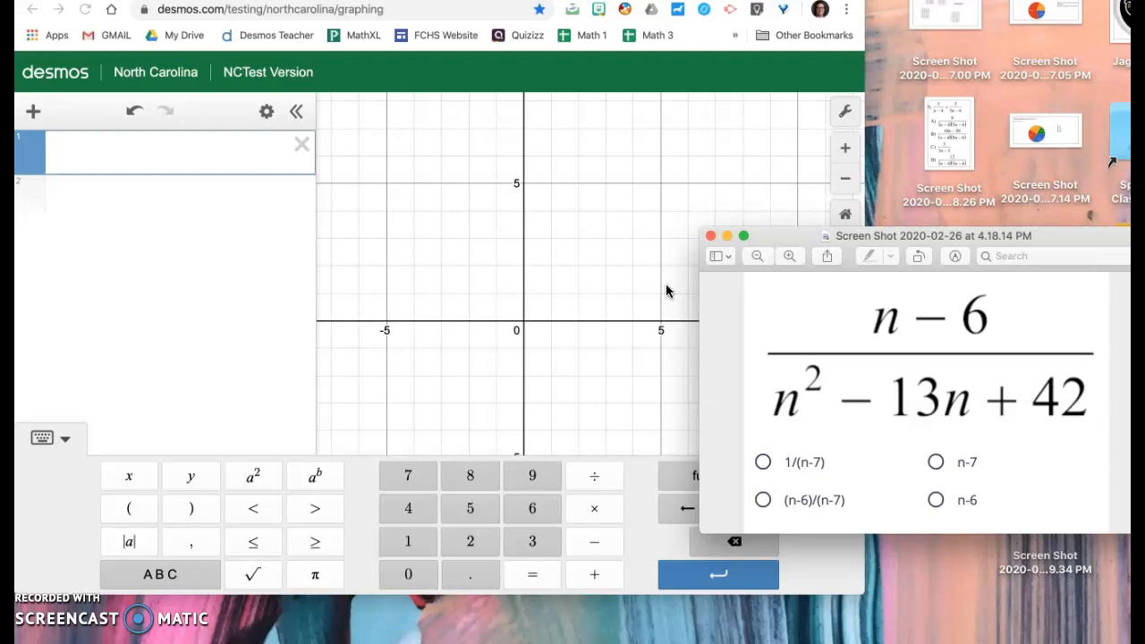
Step: Begin the first expression as y equal to a fraction with x − 6 as the numerator
{"action": "left_click", "coordinate": [215, 194]}
{"action": "left_click", "coordinate": [115, 157]}
{"action": "type", "text": "y = "}
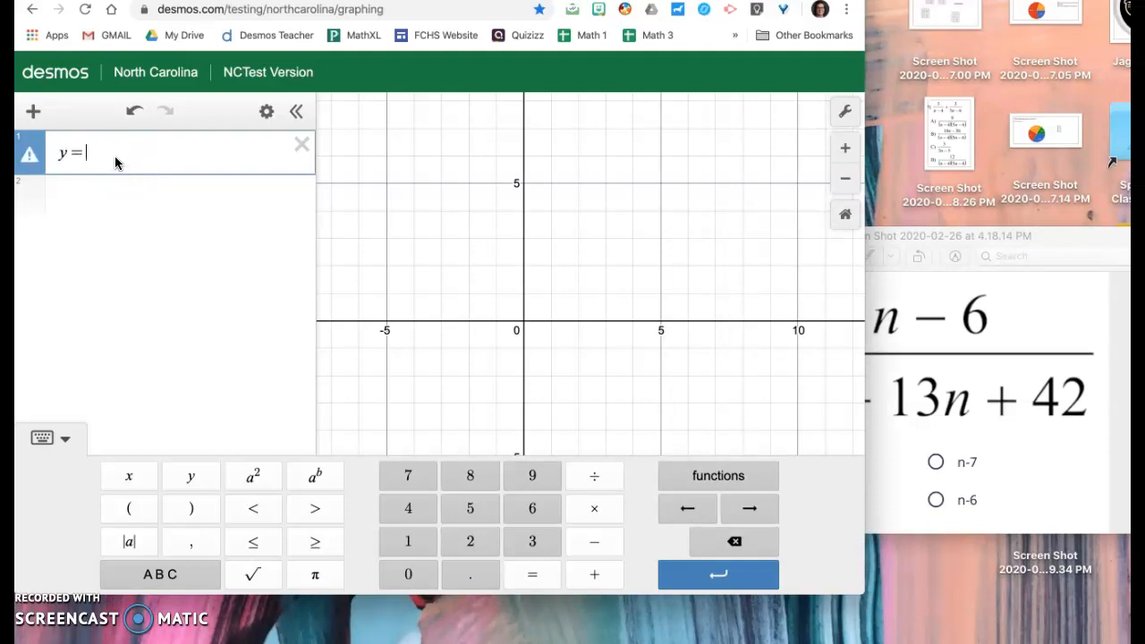
{"action": "type", "text": "/"}
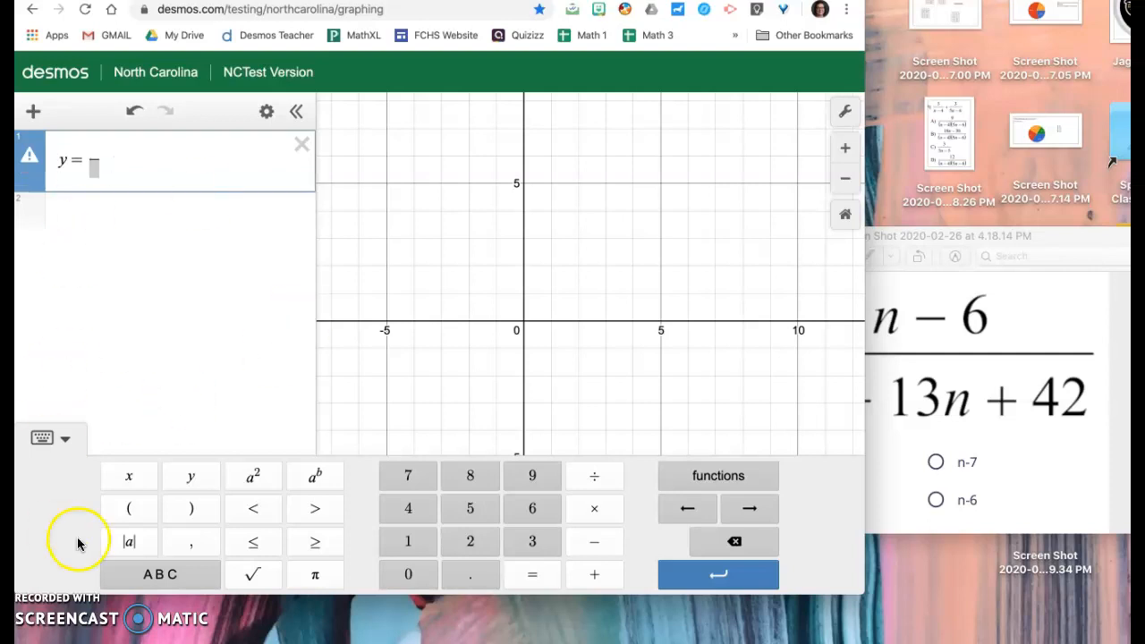
{"action": "left_click", "coordinate": [155, 543]}
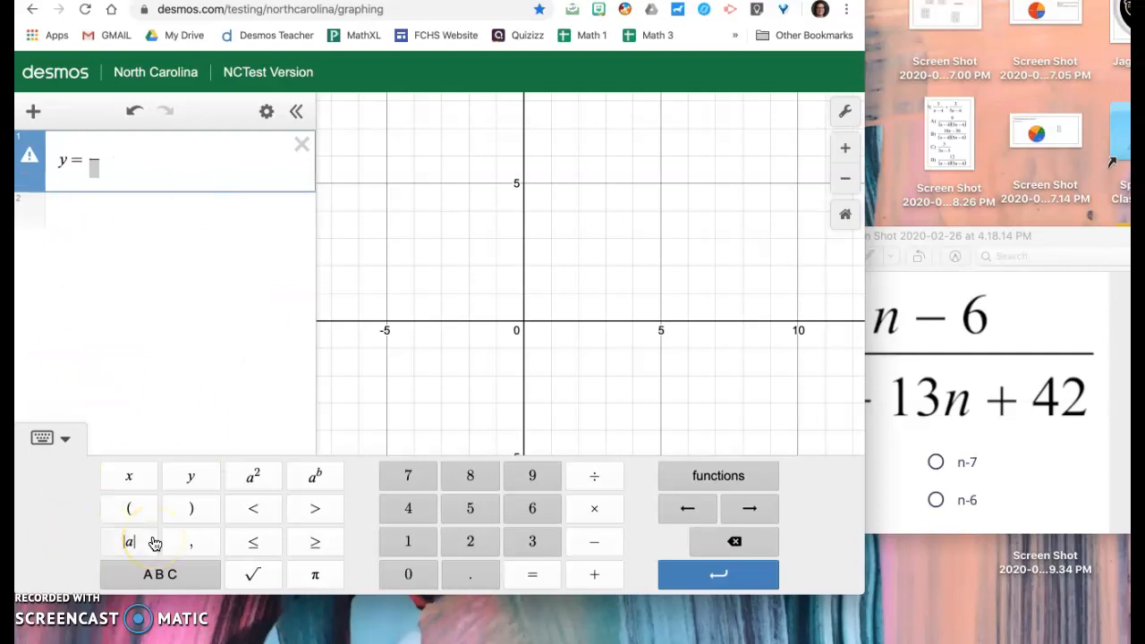
{"action": "left_click", "coordinate": [65, 441]}
{"action": "left_click", "coordinate": [56, 573]}
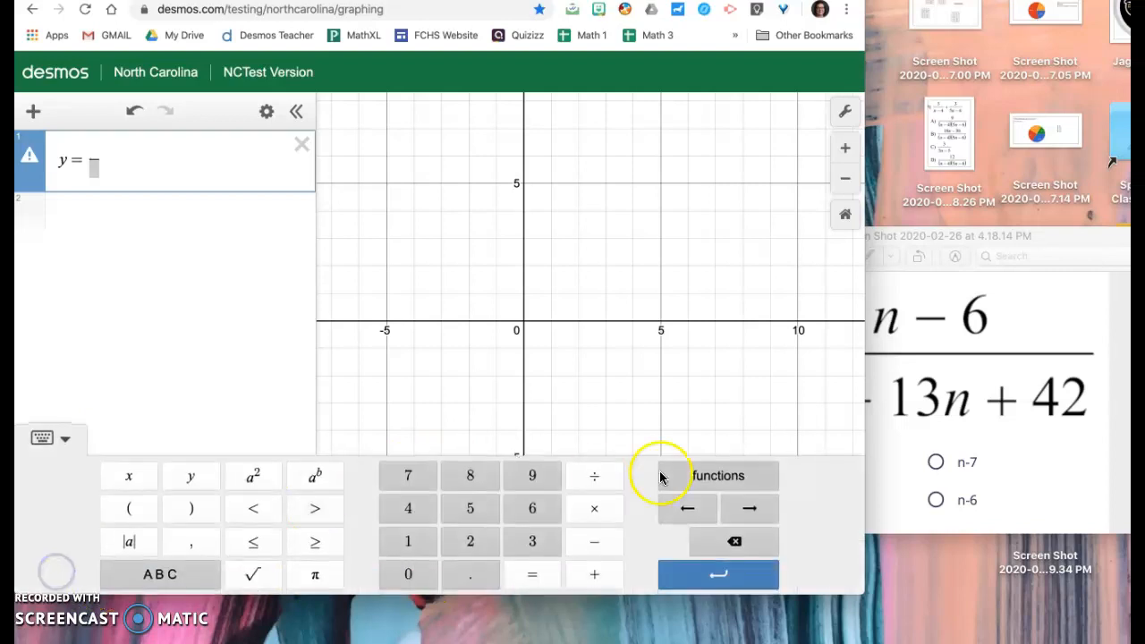
{"action": "left_click", "coordinate": [98, 158]}
{"action": "type", "text": "x-"}
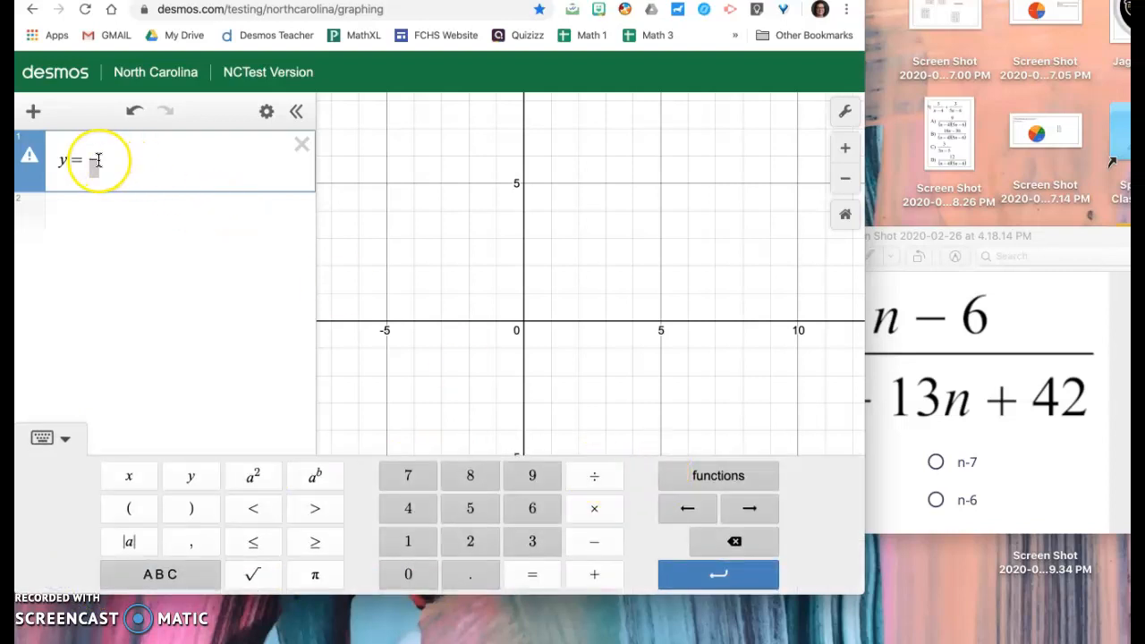
{"action": "type", "text": "6"}
Step: Complete the fraction in the first expression with the denominator x² − 13x + 42
{"action": "left_click", "coordinate": [115, 172]}
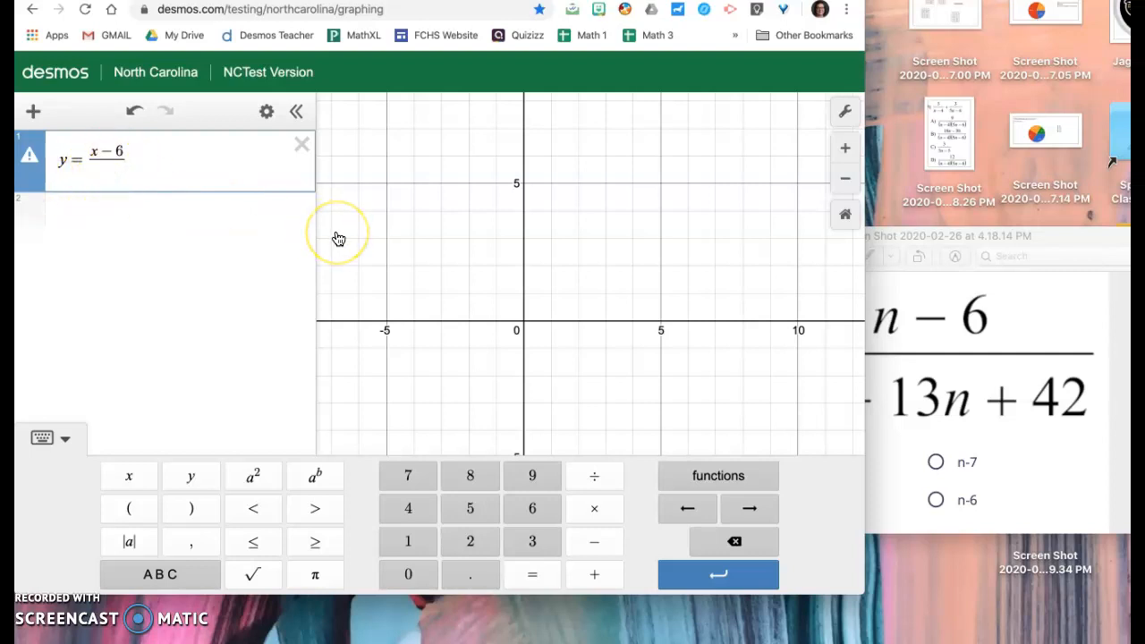
{"action": "left_click", "coordinate": [1053, 240]}
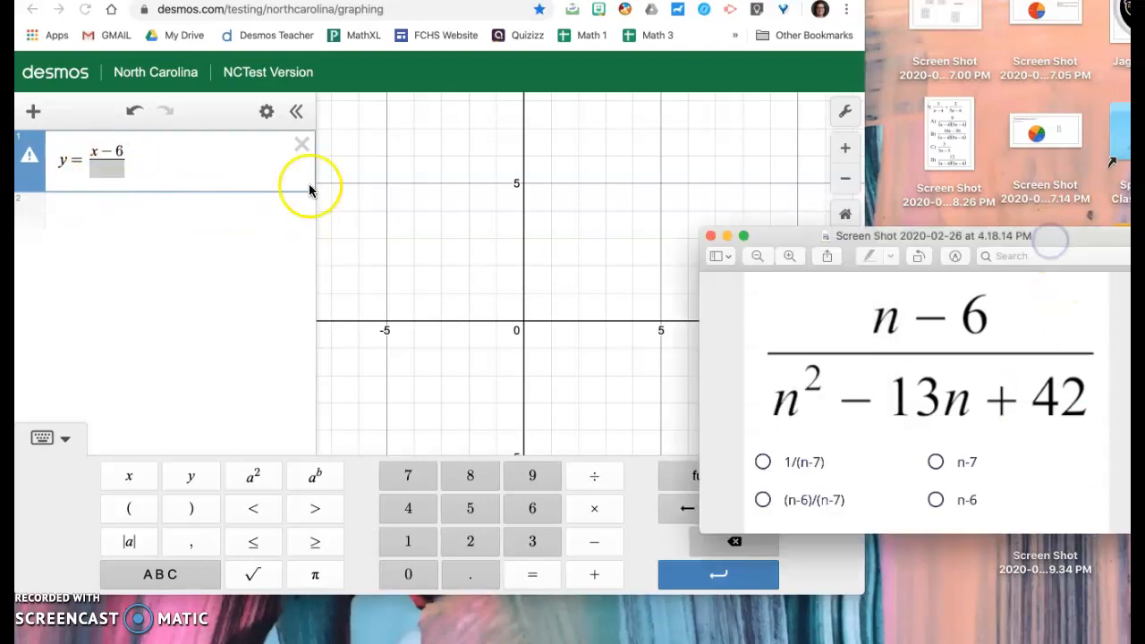
{"action": "left_click", "coordinate": [99, 173]}
{"action": "type", "text": "x^2"}
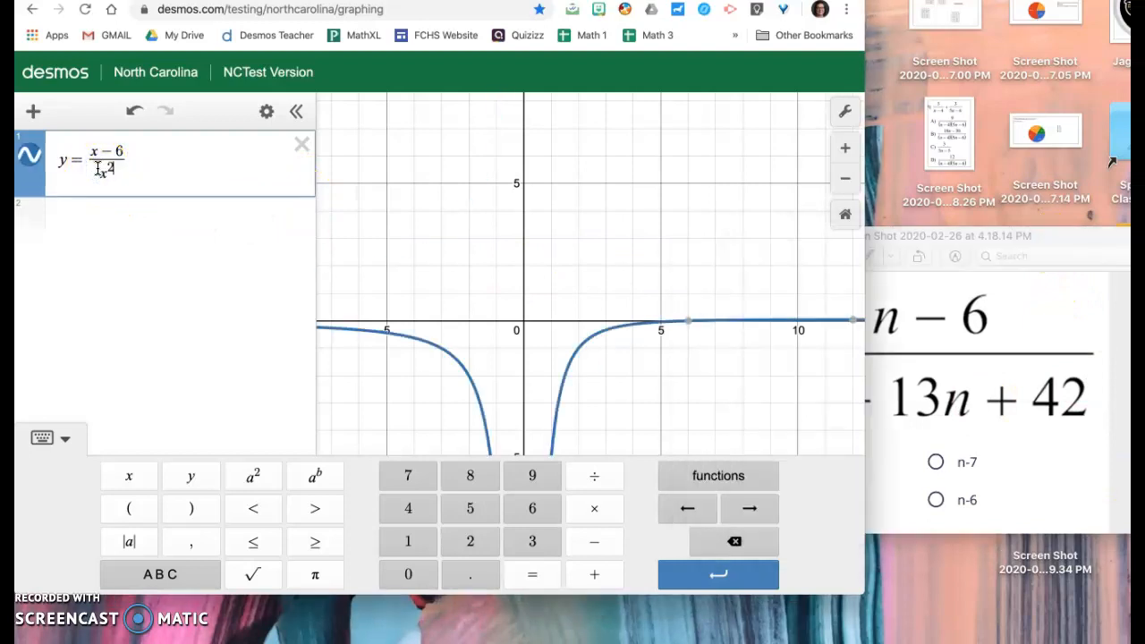
{"action": "key", "text": "Right"}
{"action": "type", "text": "-13x"}
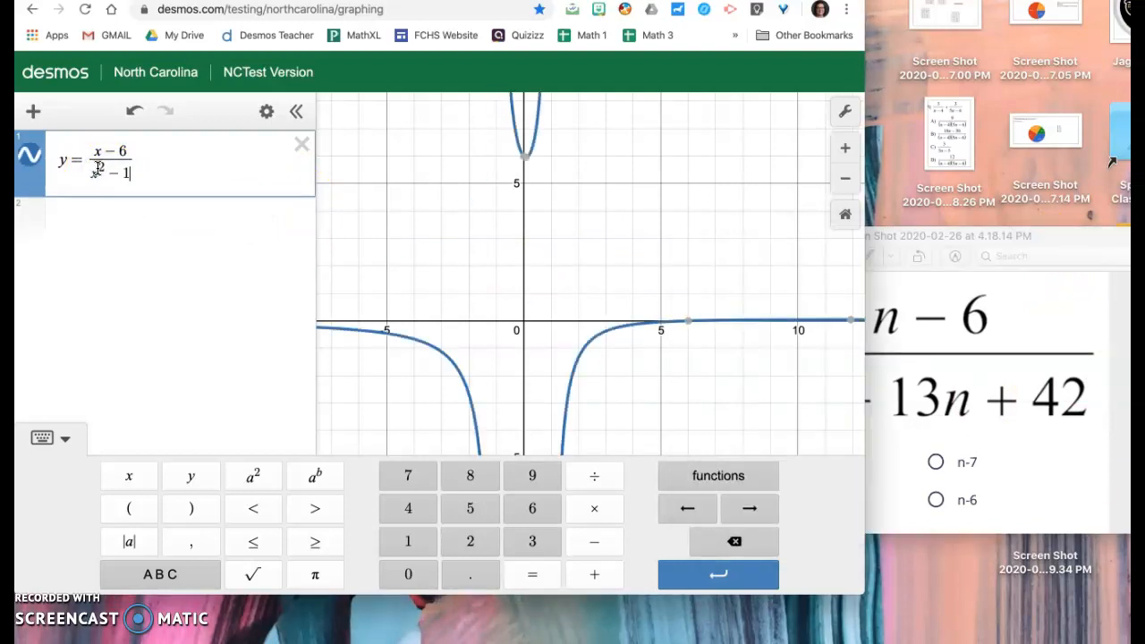
{"action": "type", "text": "+42"}
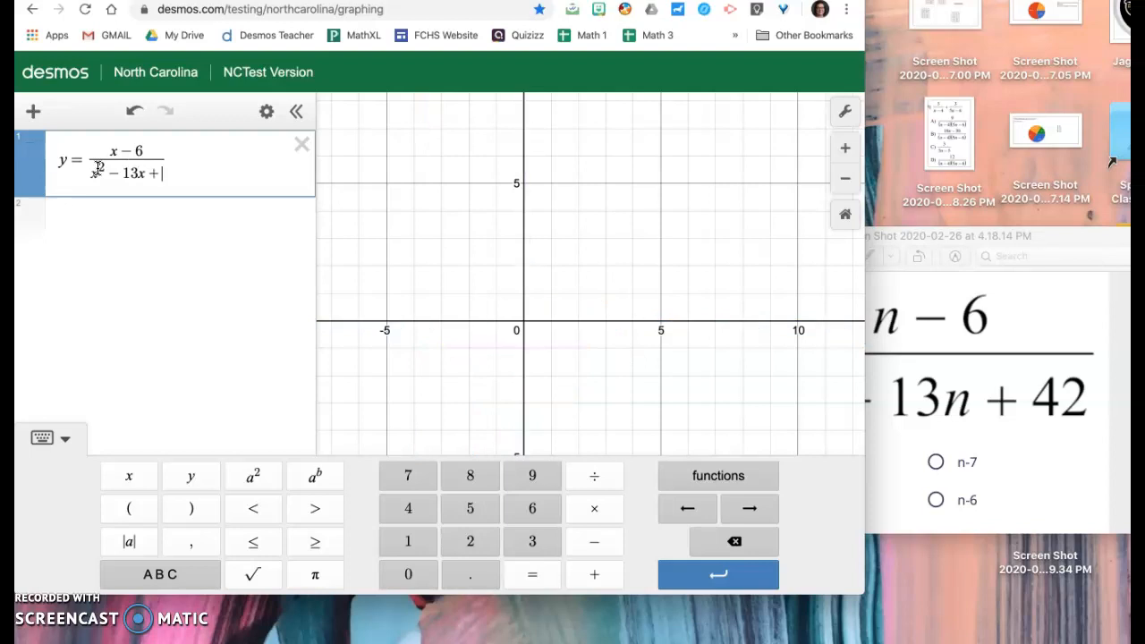
Step: Check the answer choices in the problem image and graph y = 1/(n − 6) as the second expression
{"action": "left_click", "coordinate": [923, 240]}
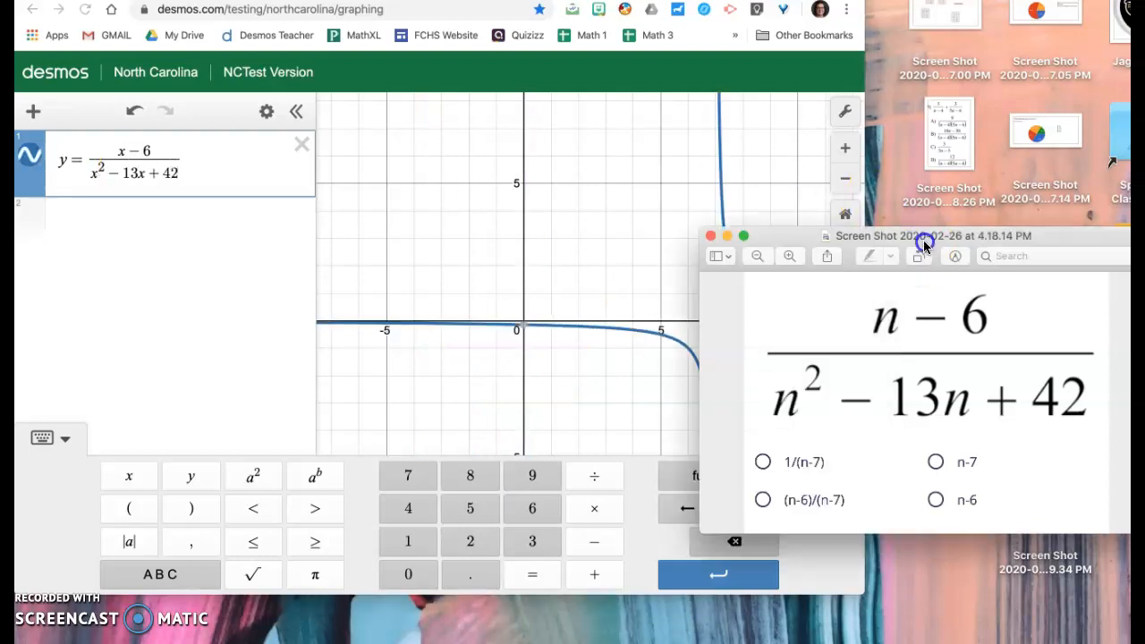
{"action": "left_click_drag", "start_coordinate": [924, 245], "coordinate": [951, 243]}
{"action": "left_click", "coordinate": [580, 190]}
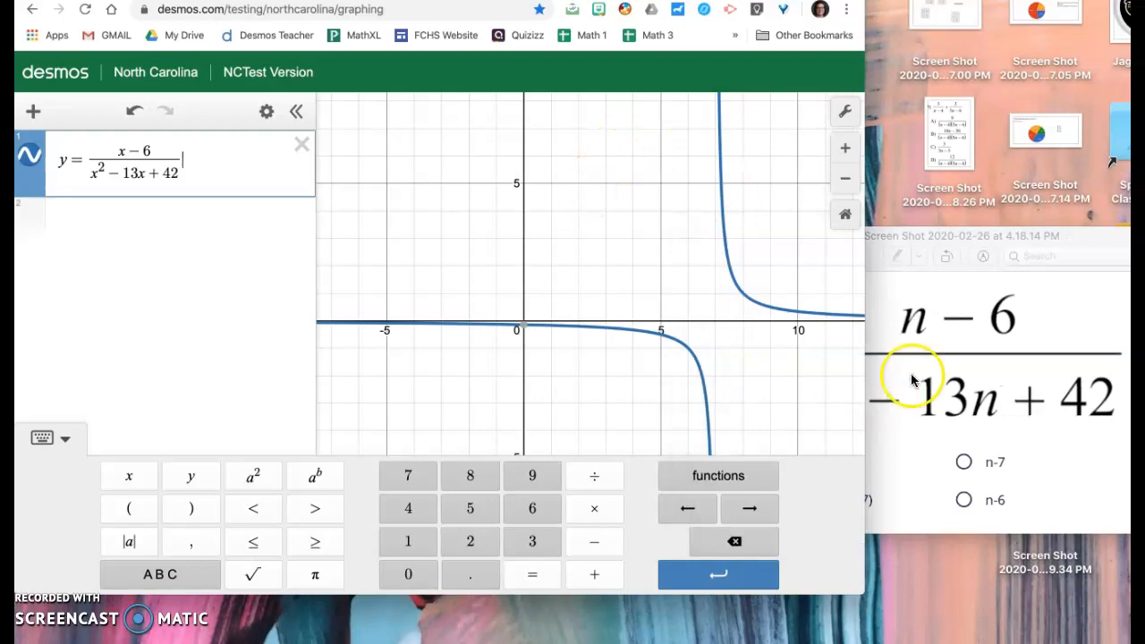
{"action": "left_click", "coordinate": [198, 235]}
{"action": "type", "text": "y="}
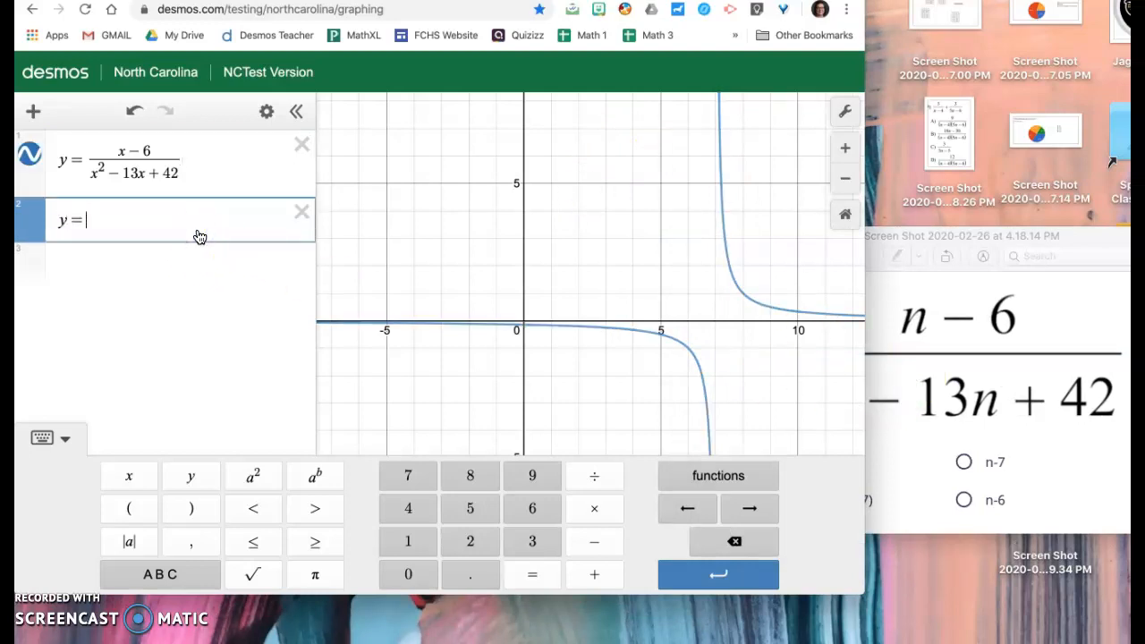
{"action": "key", "text": "BackSpace"}
{"action": "key", "text": "BackSpace"}
{"action": "type", "text": "y=1/"}
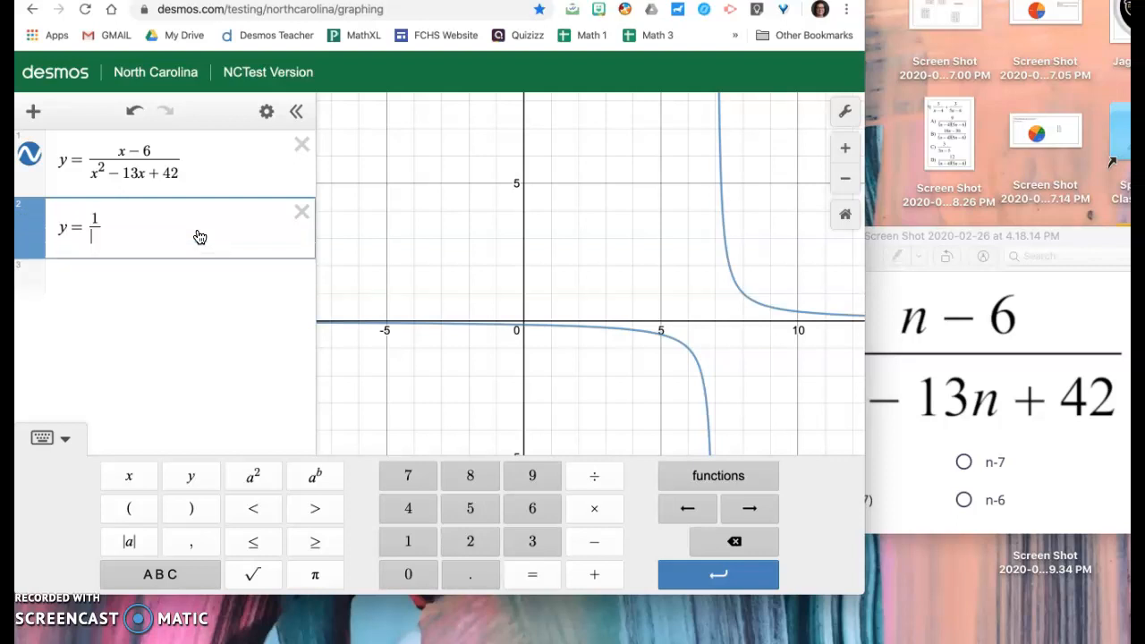
{"action": "type", "text": "x-6"}
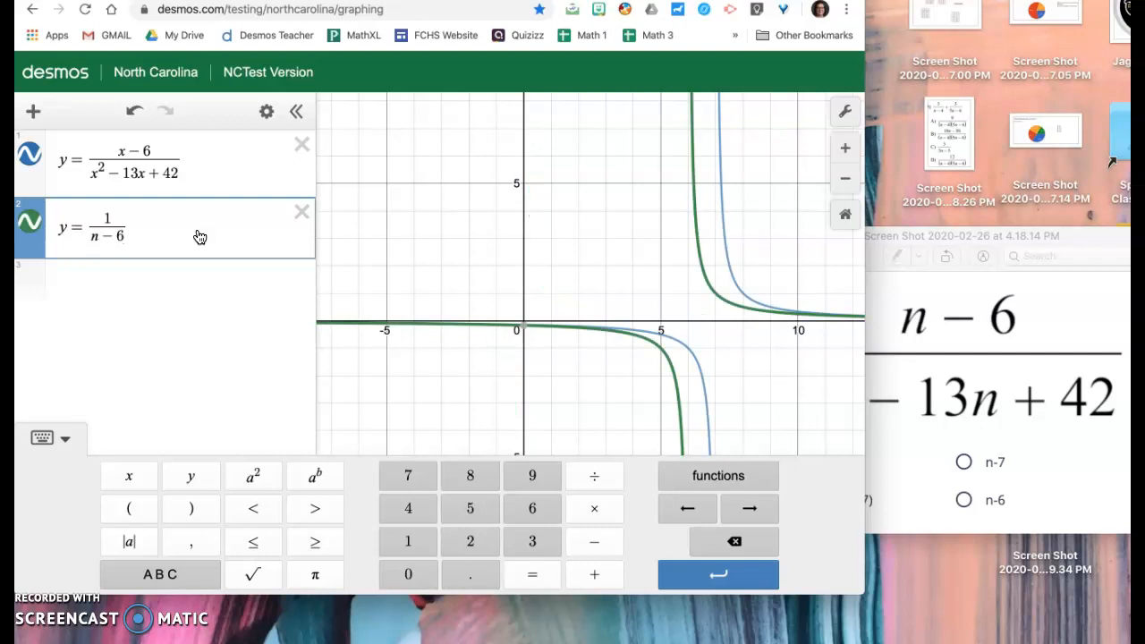
Step: Toggle the graph of y = 1/(n − 6) off and on to compare it with the original curve
{"action": "left_click", "coordinate": [37, 230]}
{"action": "left_click", "coordinate": [38, 230]}
{"action": "left_click", "coordinate": [38, 230]}
{"action": "left_click", "coordinate": [38, 230]}
{"action": "left_click", "coordinate": [38, 230]}
{"action": "left_click", "coordinate": [38, 230]}
{"action": "left_click", "coordinate": [38, 230]}
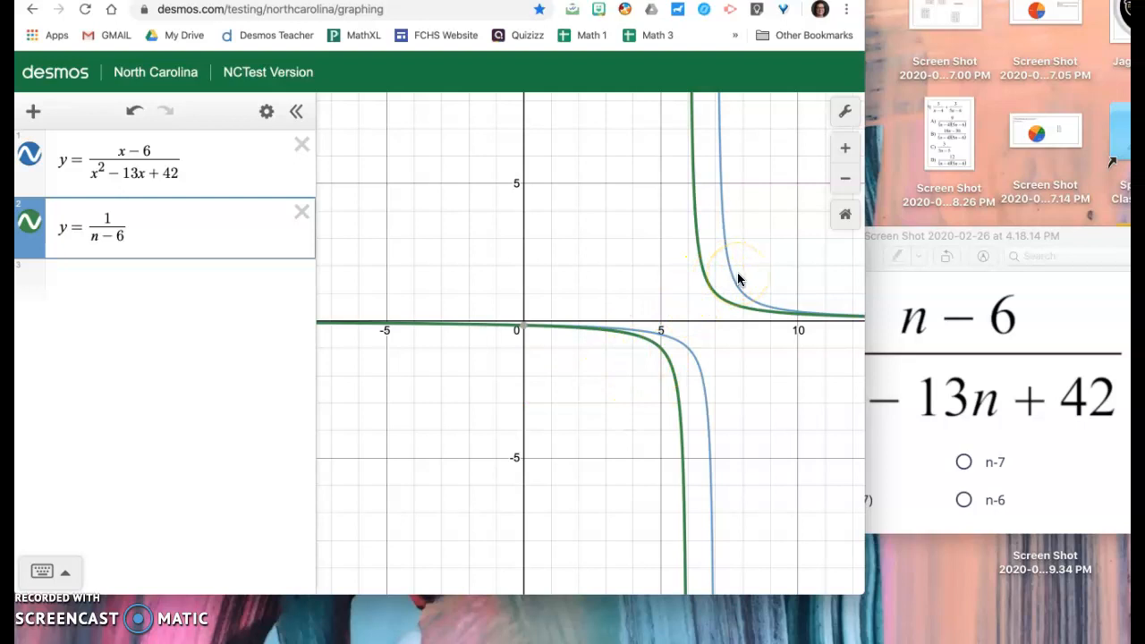
Step: Delete the second expression and graph the answer choice y = 1/(x − 7) in its place
{"action": "left_click", "coordinate": [299, 215]}
{"action": "left_click", "coordinate": [933, 236]}
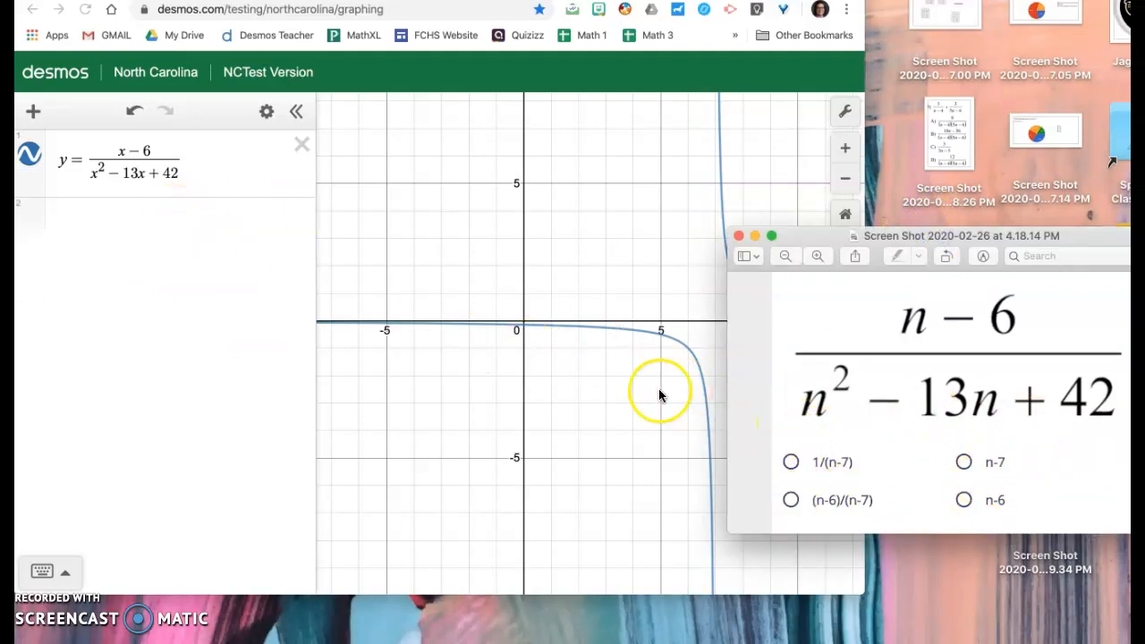
{"action": "left_click", "coordinate": [204, 220]}
{"action": "left_click", "coordinate": [202, 225]}
{"action": "type", "text": "y=1/"}
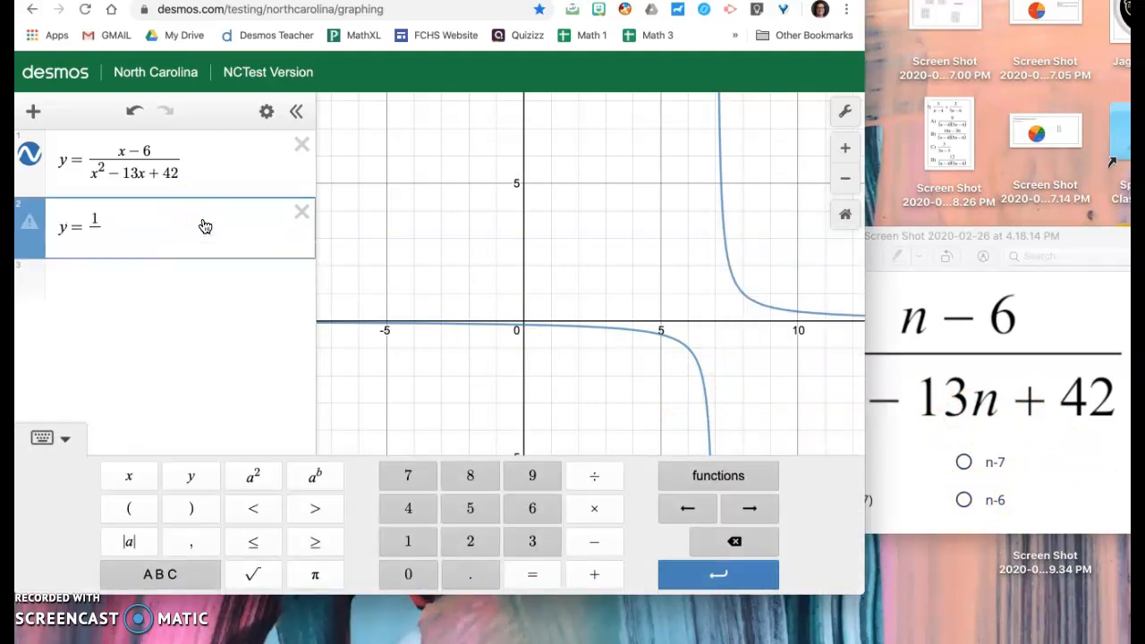
{"action": "type", "text": "x-7"}
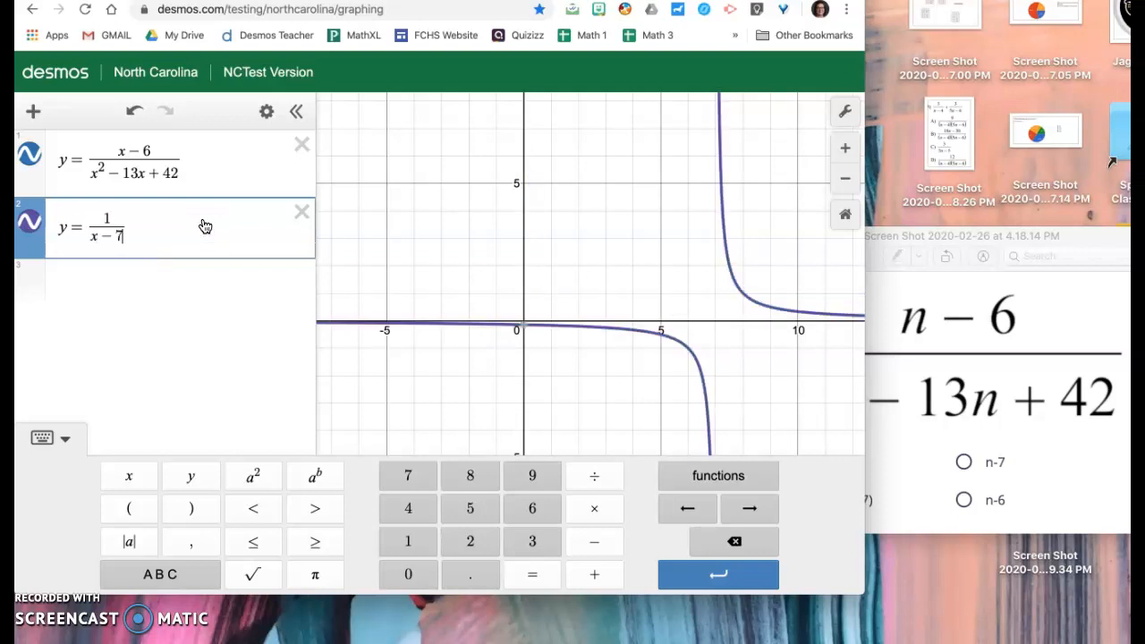
Step: Toggle the graph of y = 1/(x − 7) off and on to compare it with the original curve
{"action": "left_click", "coordinate": [367, 290]}
{"action": "left_click", "coordinate": [30, 222]}
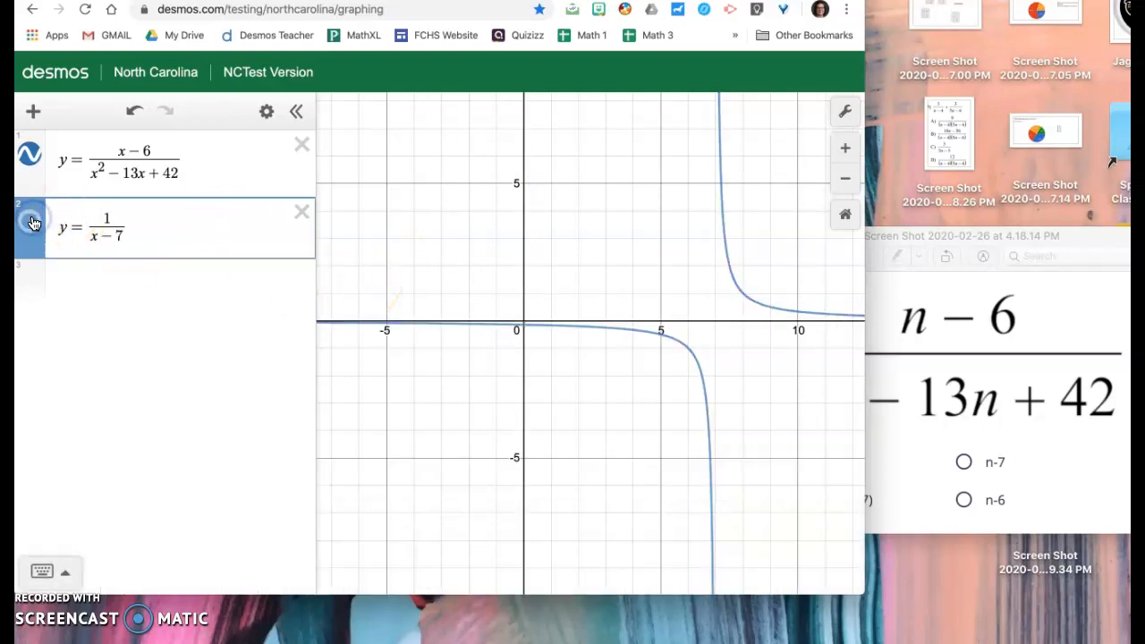
{"action": "left_click", "coordinate": [36, 226]}
{"action": "left_click", "coordinate": [37, 228]}
{"action": "left_click", "coordinate": [37, 229]}
{"action": "left_click", "coordinate": [38, 228]}
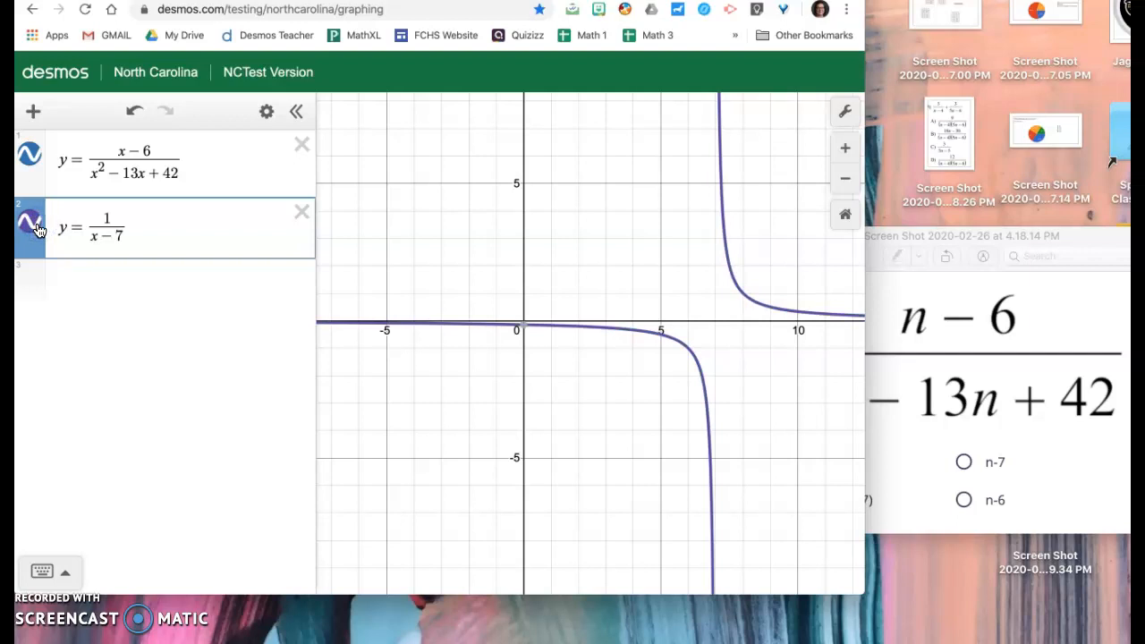
Step: Graph the answer choice y = x − 7 as a third expression for comparison
{"action": "left_click", "coordinate": [175, 277]}
{"action": "type", "text": "y="}
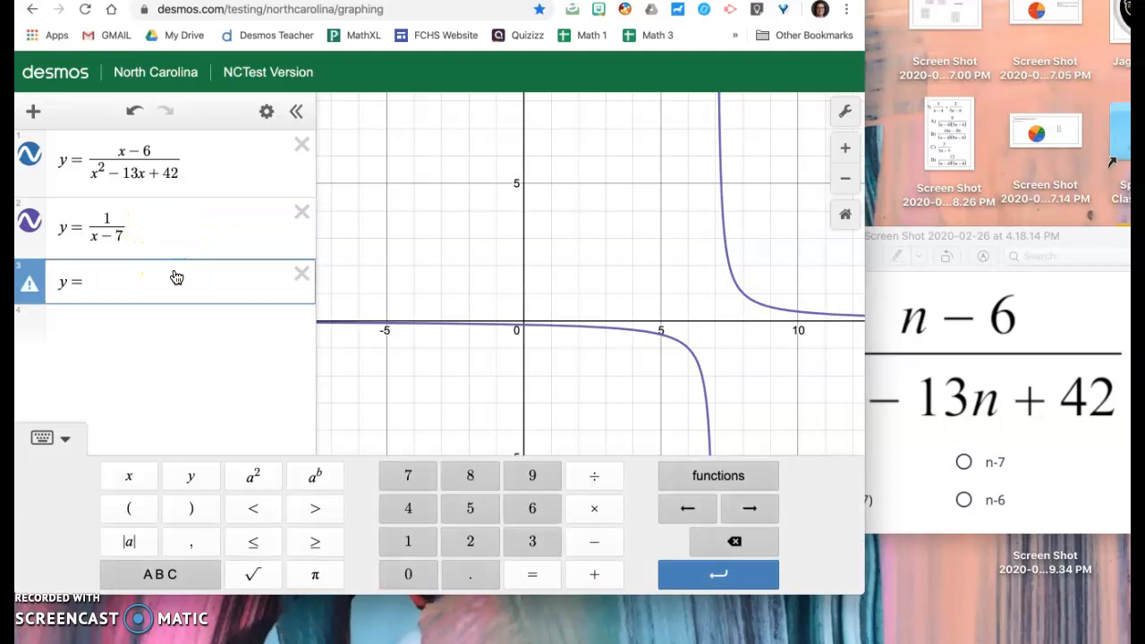
{"action": "type", "text": "x-7"}
{"action": "left_click", "coordinate": [501, 286]}
{"action": "left_click", "coordinate": [665, 266]}
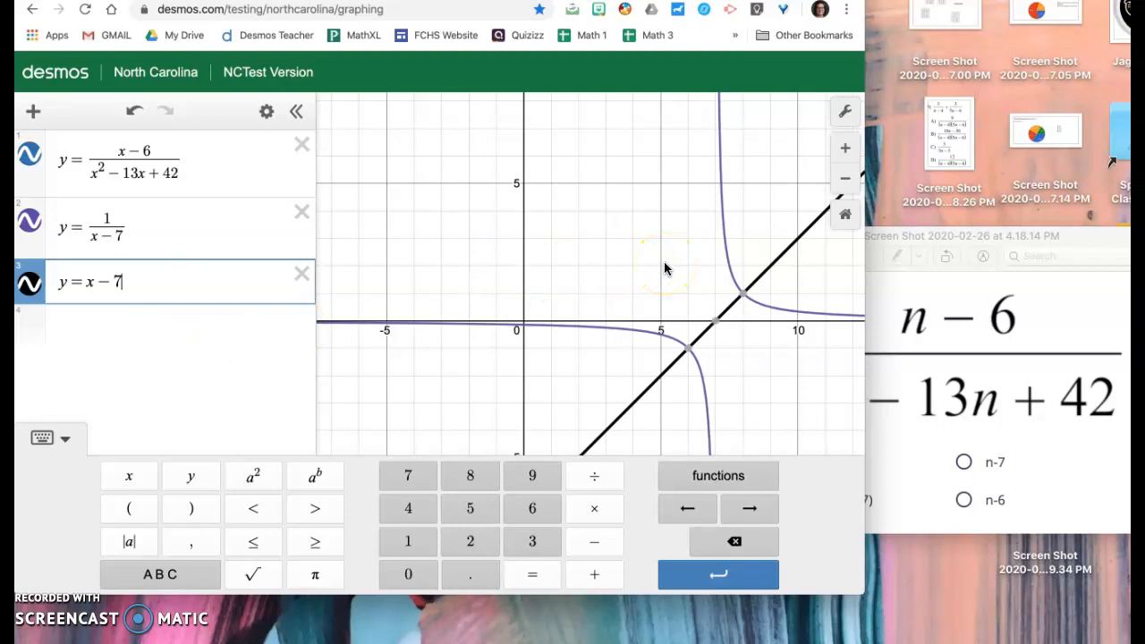
Step: Delete all three expressions to clear the graph
{"action": "left_click", "coordinate": [302, 278]}
{"action": "left_click", "coordinate": [300, 215]}
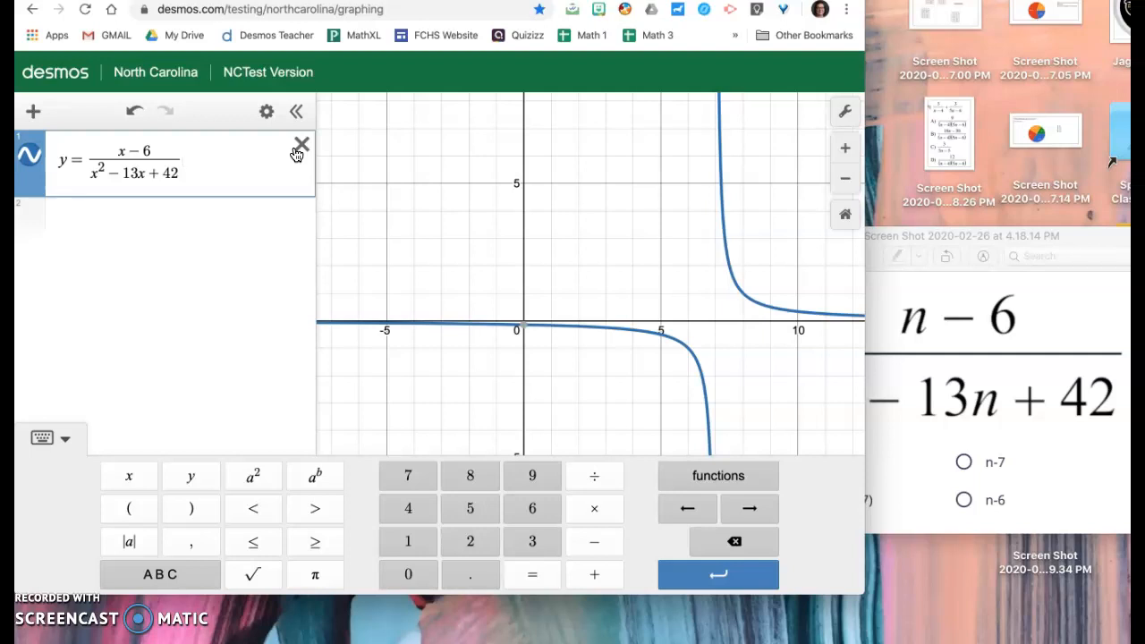
{"action": "left_click", "coordinate": [298, 152]}
Step: Close the first problem image, open the screenshot asking for the product of two rational expressions, and place it beside the expression list
{"action": "left_click", "coordinate": [1029, 237]}
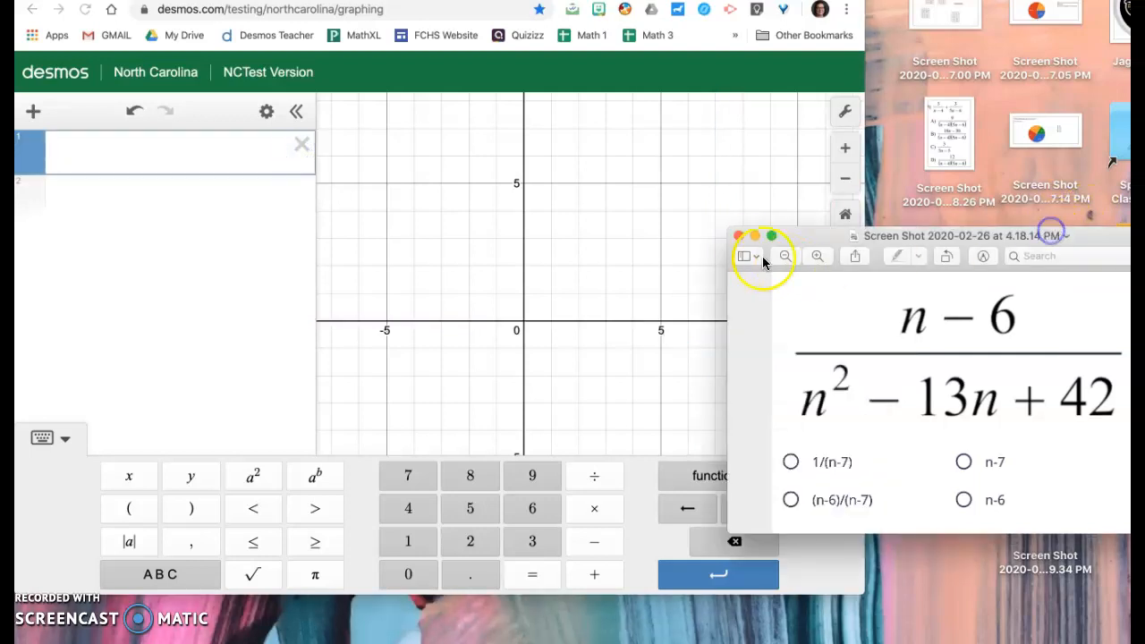
{"action": "left_click", "coordinate": [734, 239]}
{"action": "double_click", "coordinate": [945, 268]}
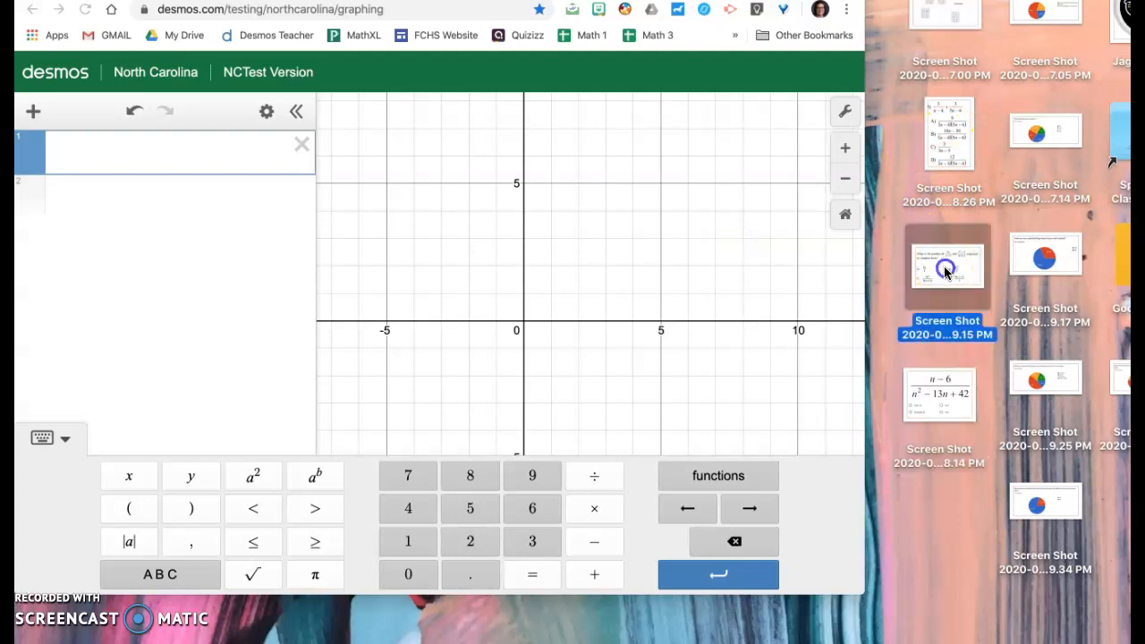
{"action": "left_click_drag", "start_coordinate": [864, 281], "coordinate": [991, 130]}
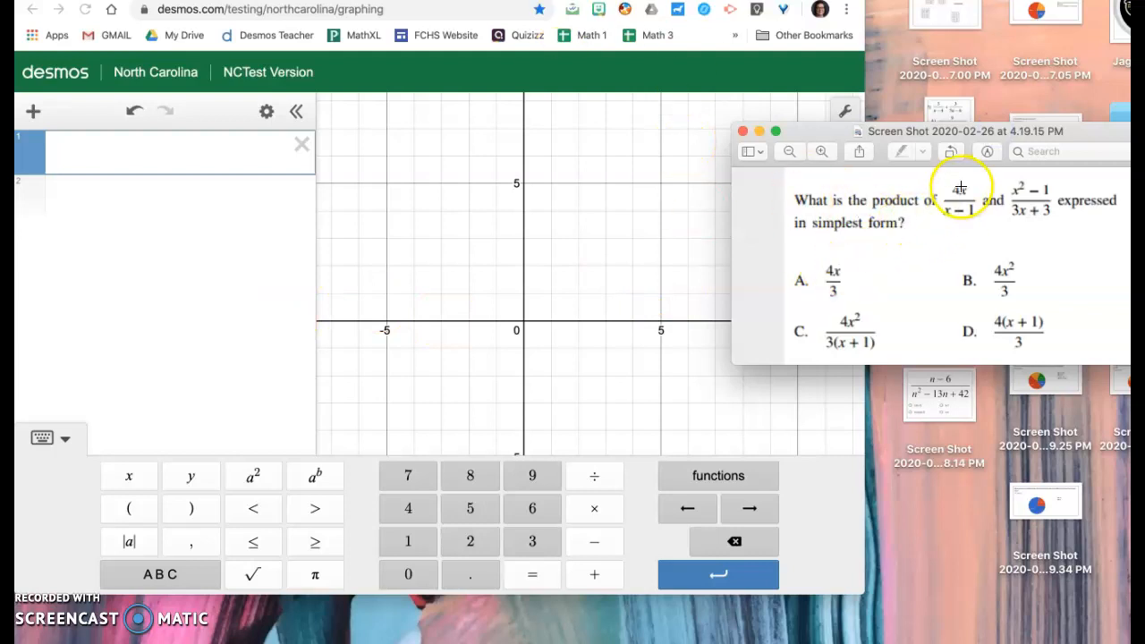
Step: Graph the original product y = (4x/(x − 1))((x² − 1)/(3x + 3)) as the first expression
{"action": "left_click", "coordinate": [229, 153]}
{"action": "type", "text": "y"}
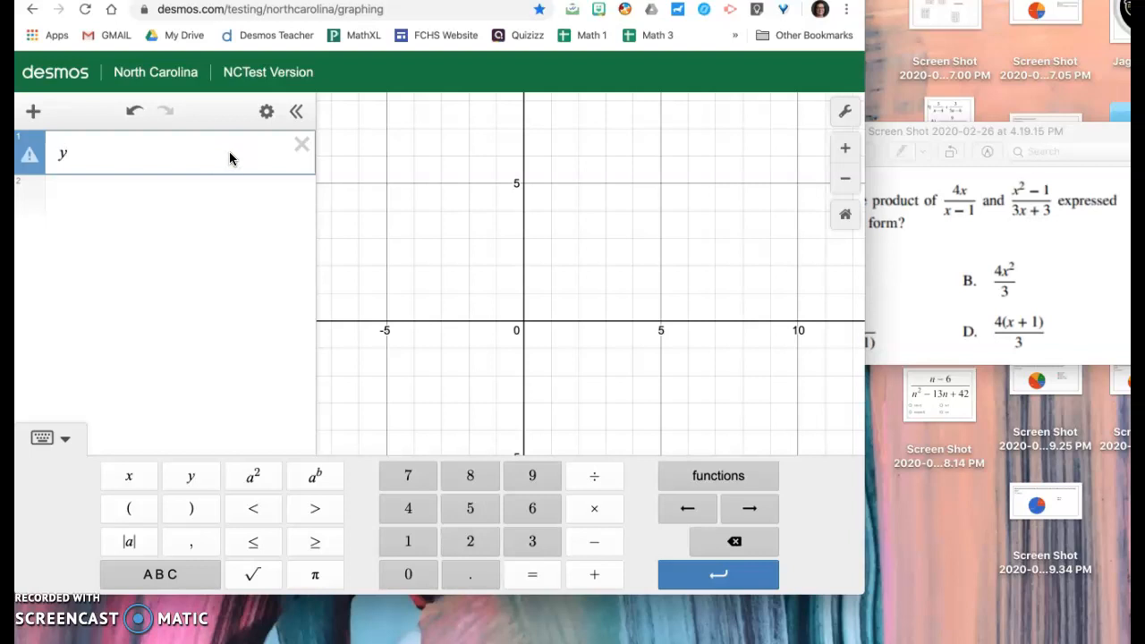
{"action": "type", "text": "=("}
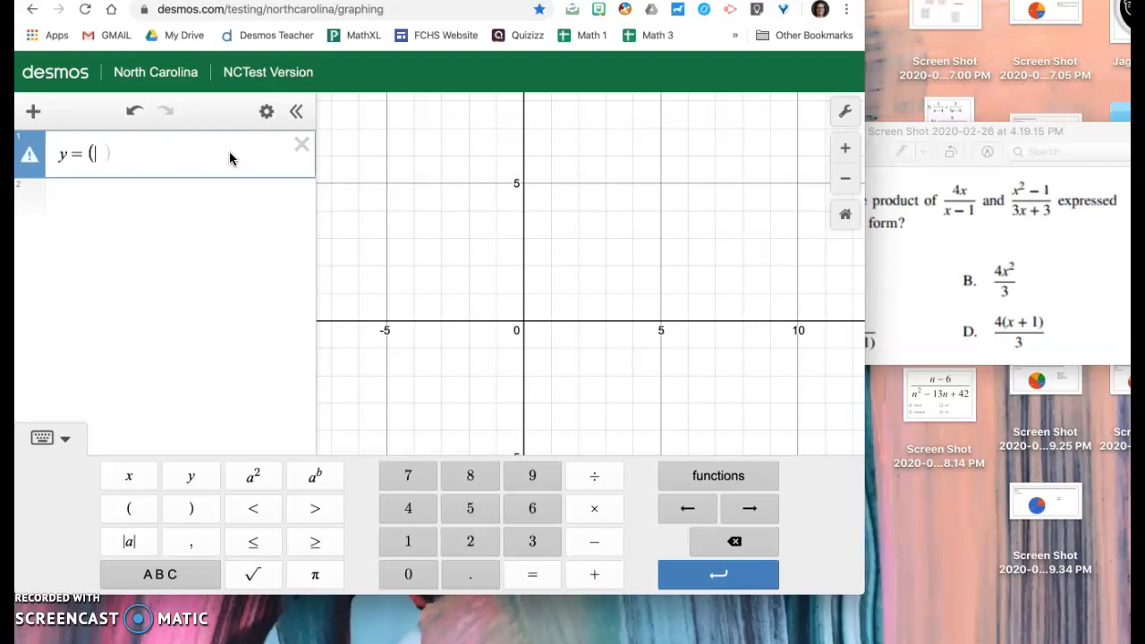
{"action": "type", "text": "4x/x-"}
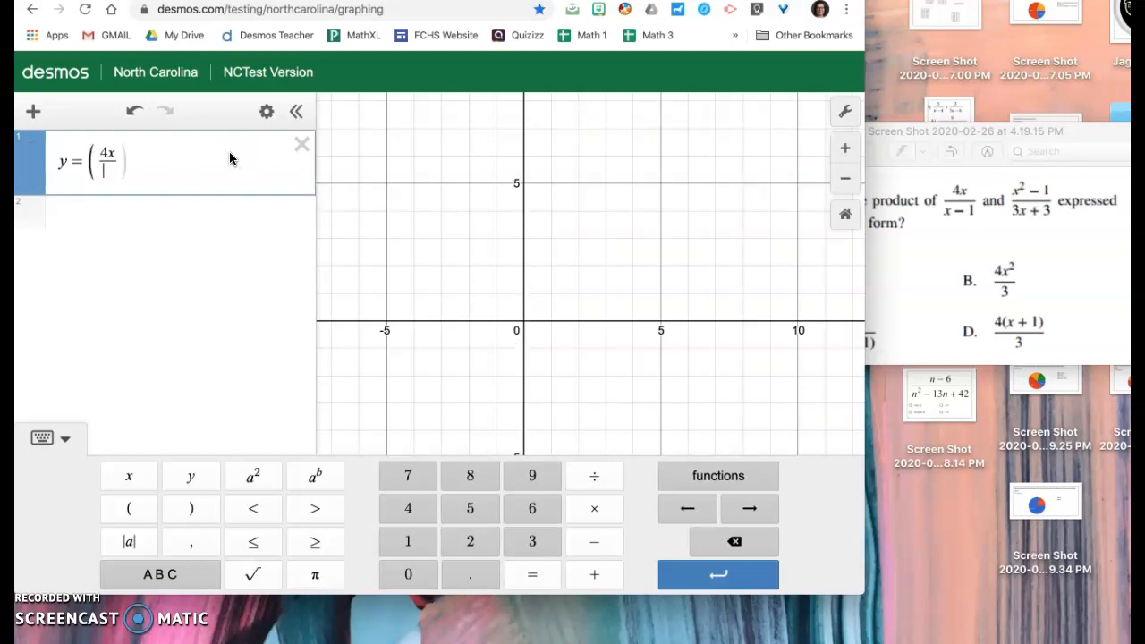
{"action": "type", "text": "1"}
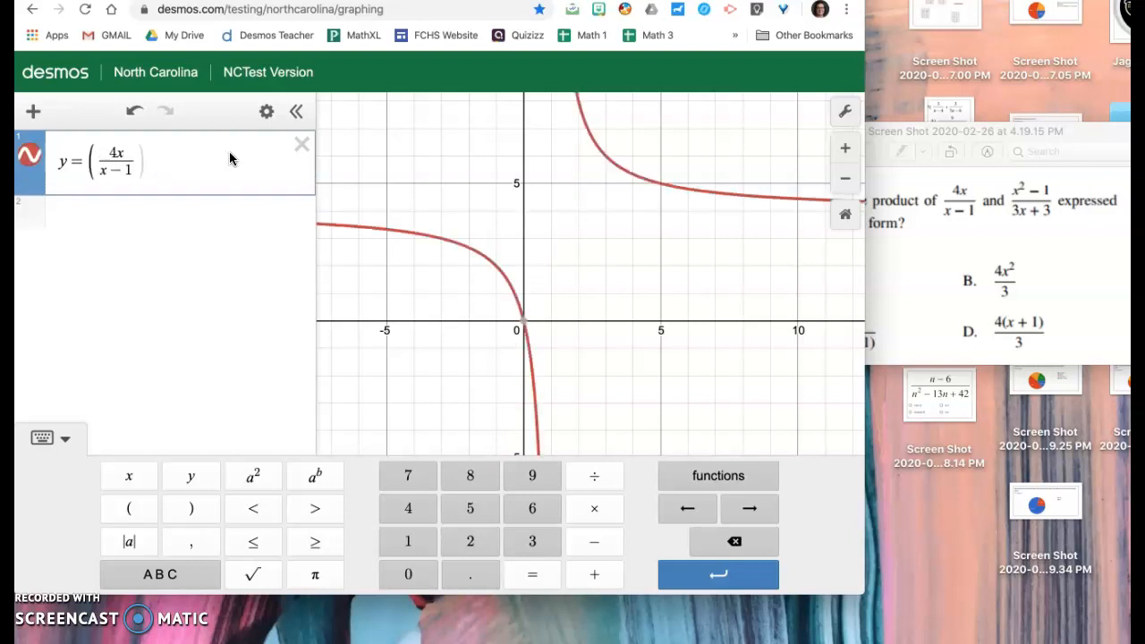
{"action": "type", "text": ")(/"}
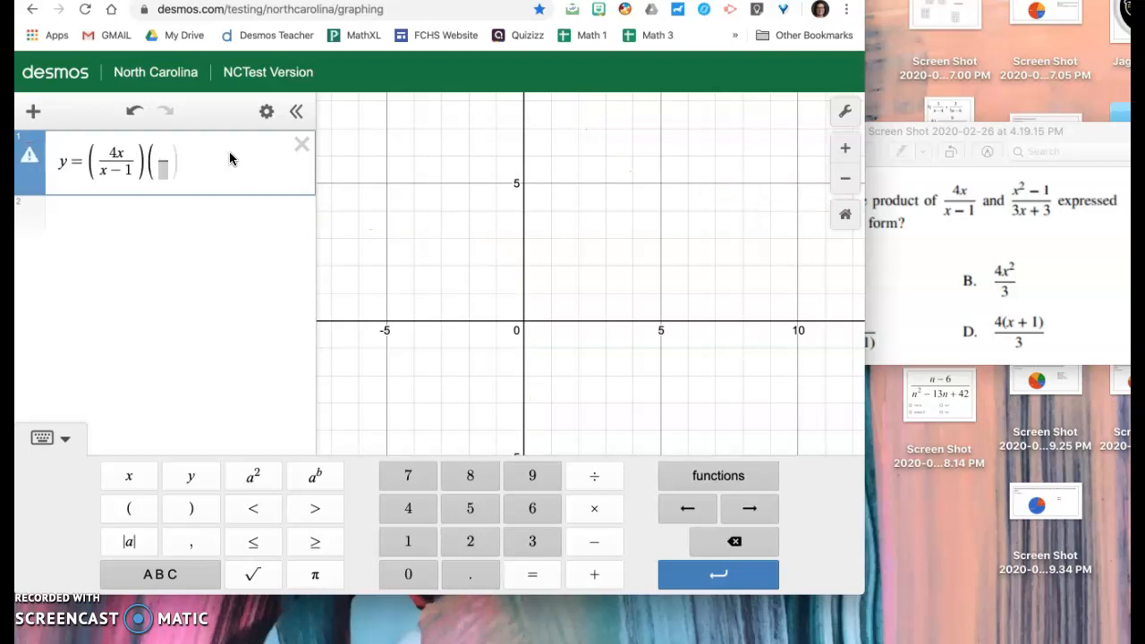
{"action": "type", "text": "x^2"}
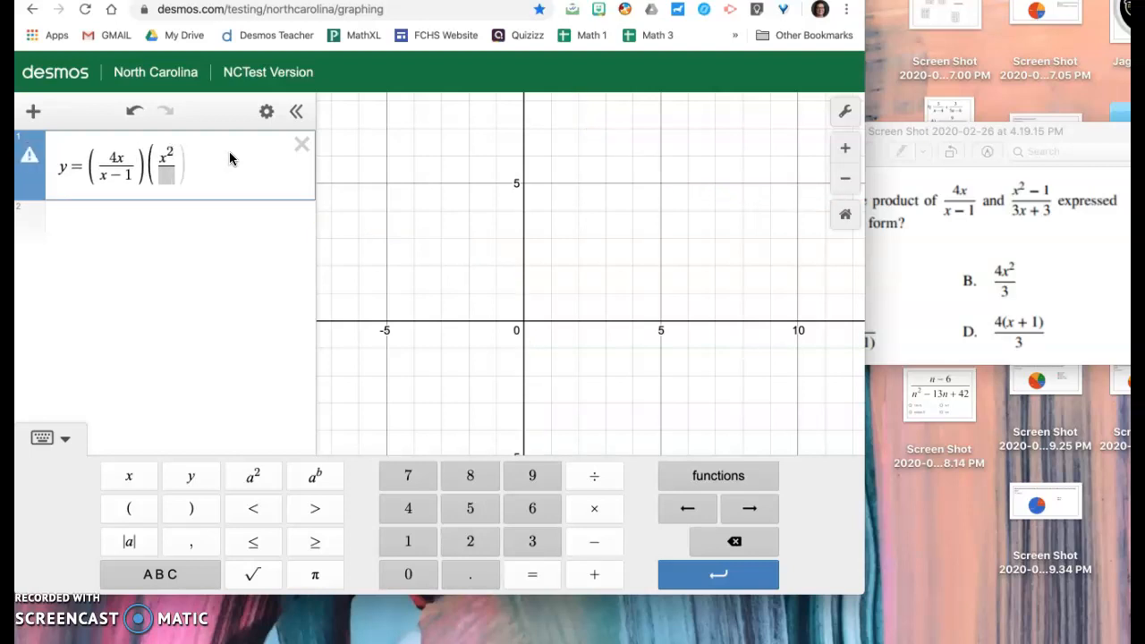
{"action": "key", "text": "Right"}
{"action": "type", "text": "-1"}
{"action": "key", "text": "Down"}
{"action": "type", "text": "3x+3"}
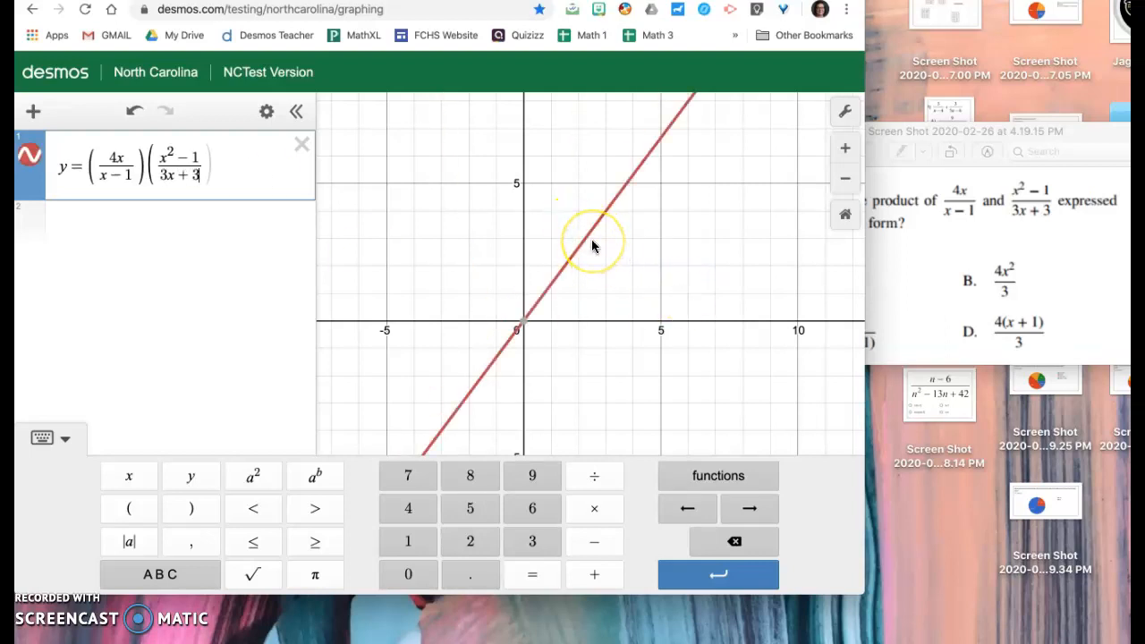
Step: Graph answer choice A, y = 4x/3, as the second expression for comparison
{"action": "left_click", "coordinate": [954, 261]}
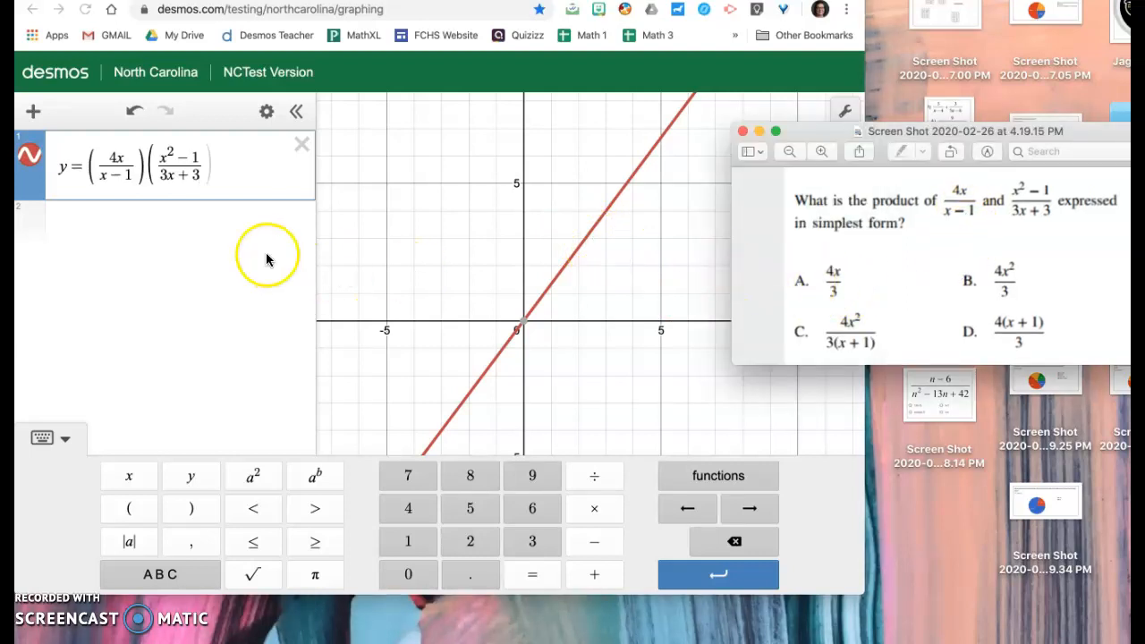
{"action": "left_click", "coordinate": [228, 225]}
{"action": "left_click", "coordinate": [228, 227]}
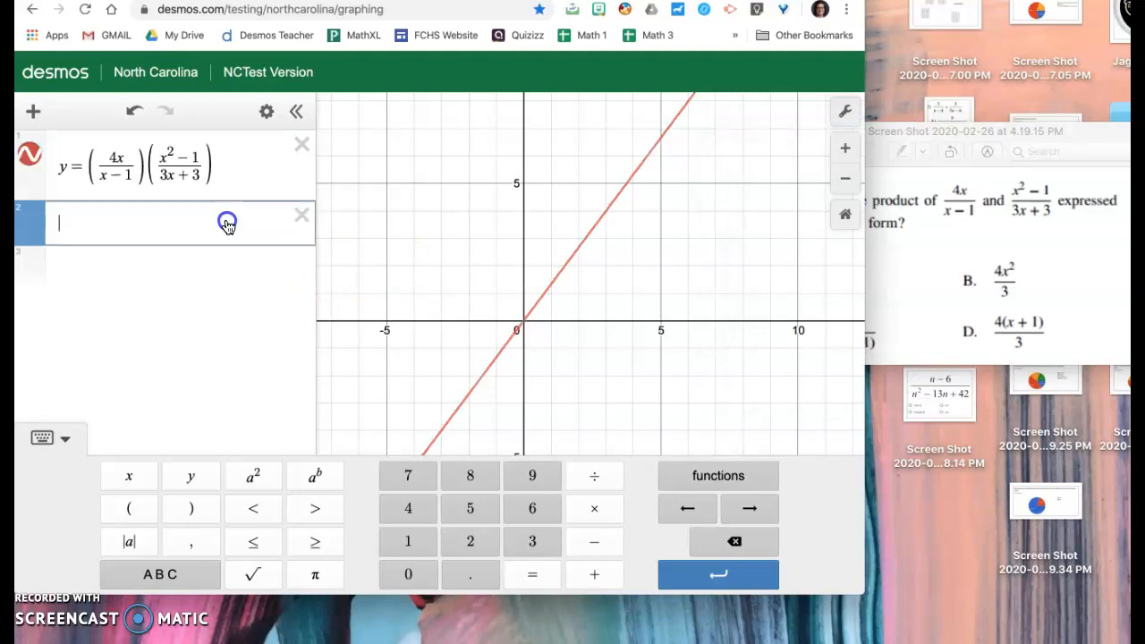
{"action": "type", "text": "y=4"}
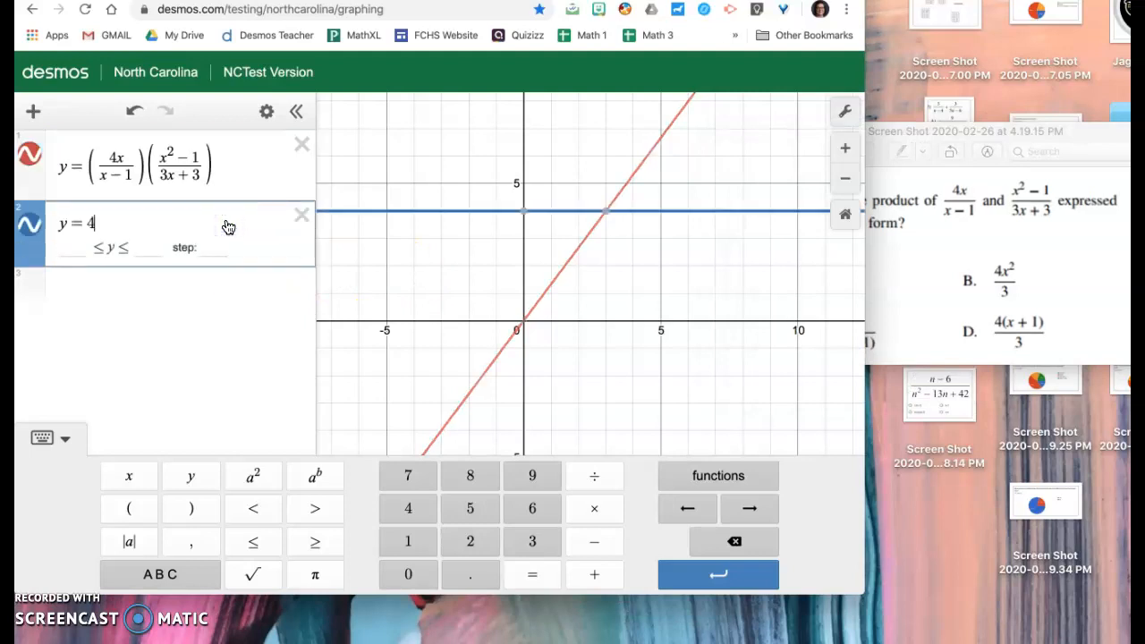
{"action": "type", "text": "x/3"}
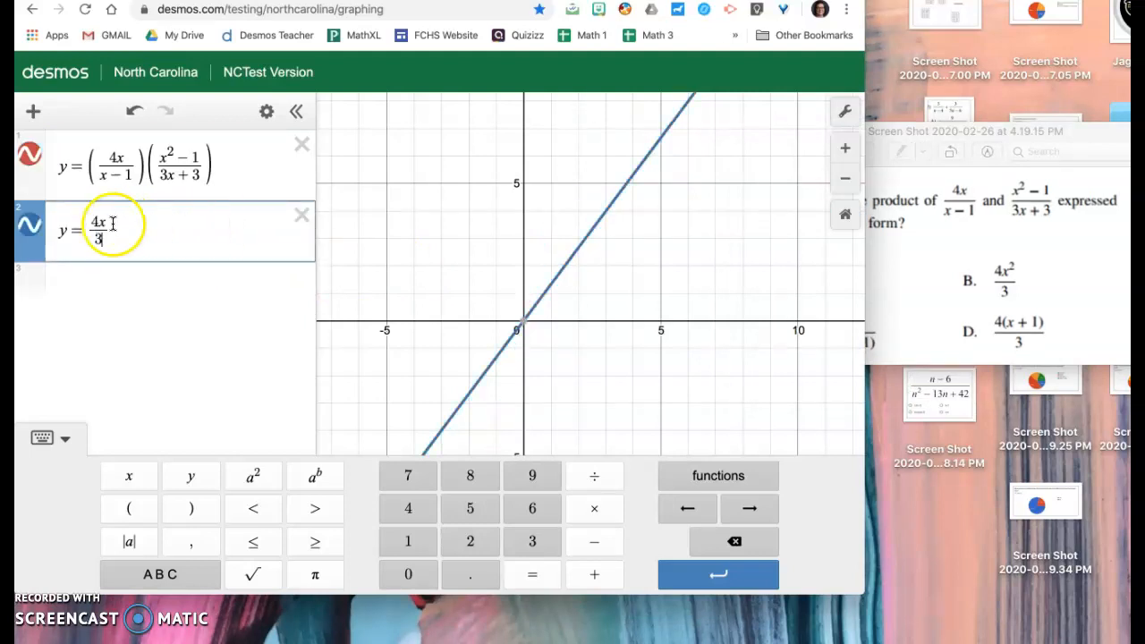
Step: Toggle the graph of y = 4x/3 off and on to compare it with the original product's line
{"action": "left_click", "coordinate": [34, 228]}
{"action": "left_click", "coordinate": [37, 229]}
{"action": "left_click", "coordinate": [36, 230]}
{"action": "left_click", "coordinate": [37, 229]}
{"action": "left_click", "coordinate": [37, 229]}
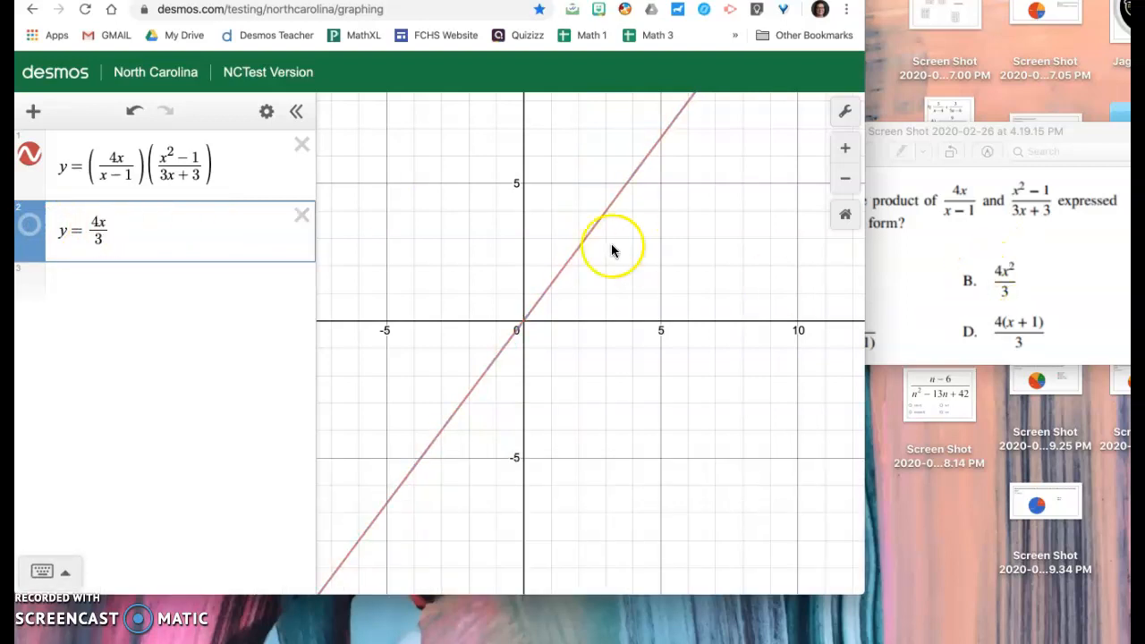
Step: Change the second expression to answer choice B, y = 4x²/3, show its graph for comparison, and delete it
{"action": "left_click", "coordinate": [100, 223]}
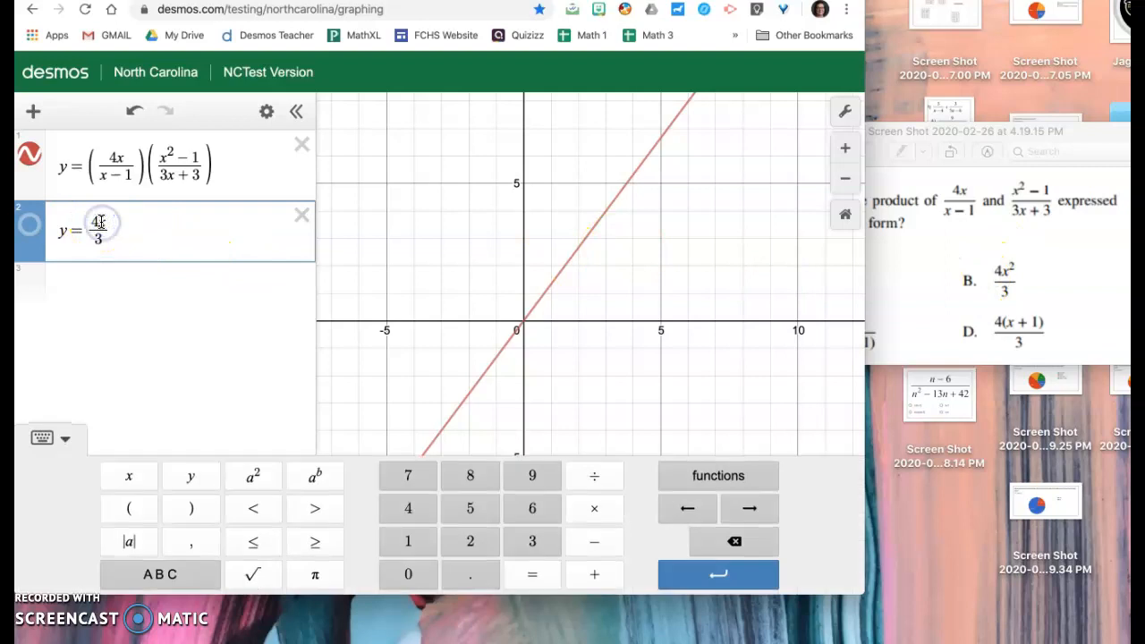
{"action": "type", "text": "^2"}
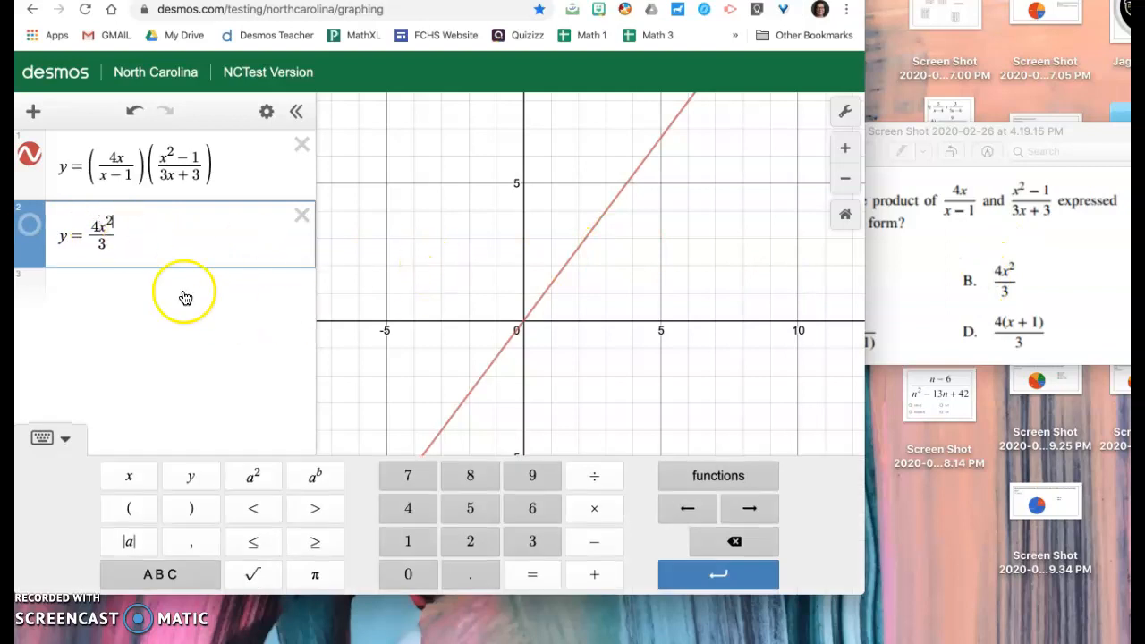
{"action": "left_click", "coordinate": [25, 229]}
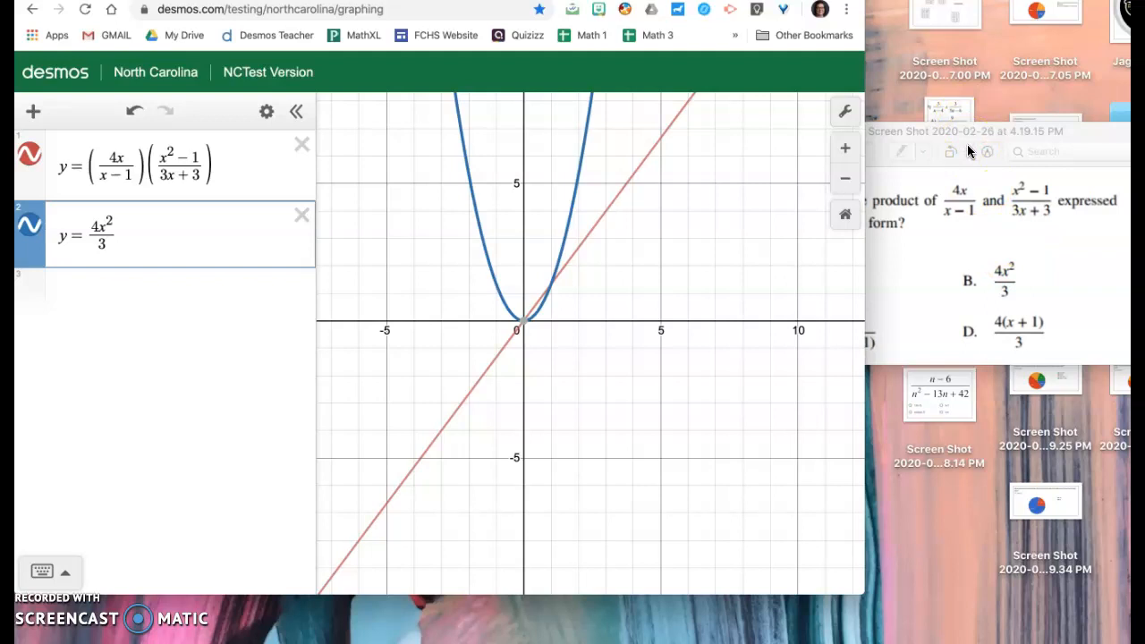
{"action": "left_click", "coordinate": [303, 218]}
Step: Close the product problem image, open the screenshot with 3/(n − 4) + 3/(5n − 6), and place it beside the graph
{"action": "left_click", "coordinate": [1035, 130]}
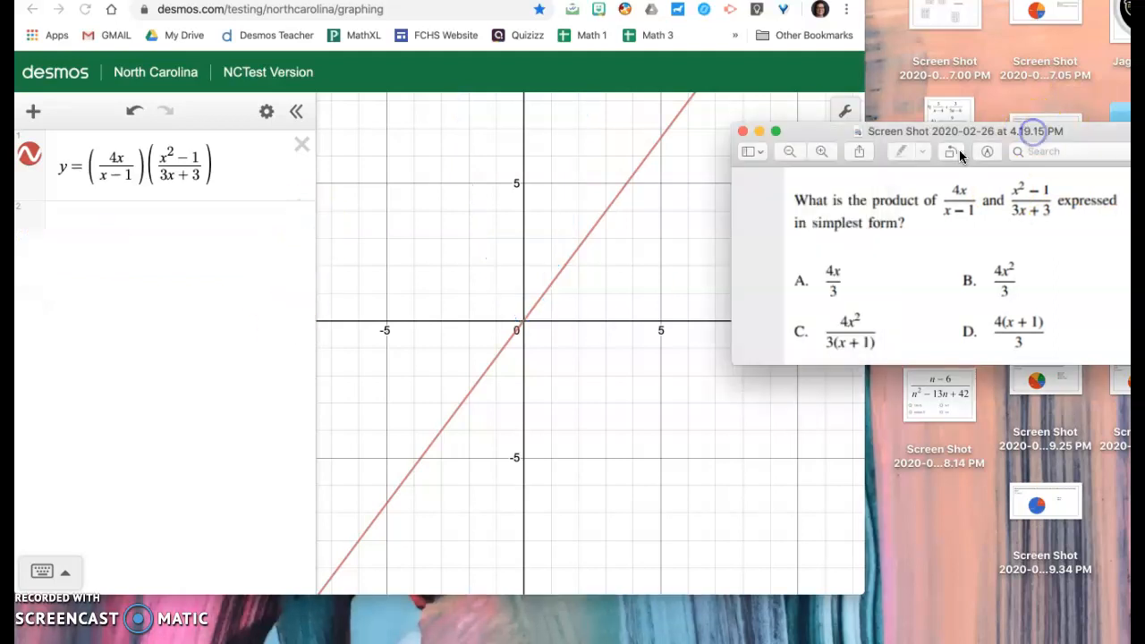
{"action": "left_click", "coordinate": [748, 131]}
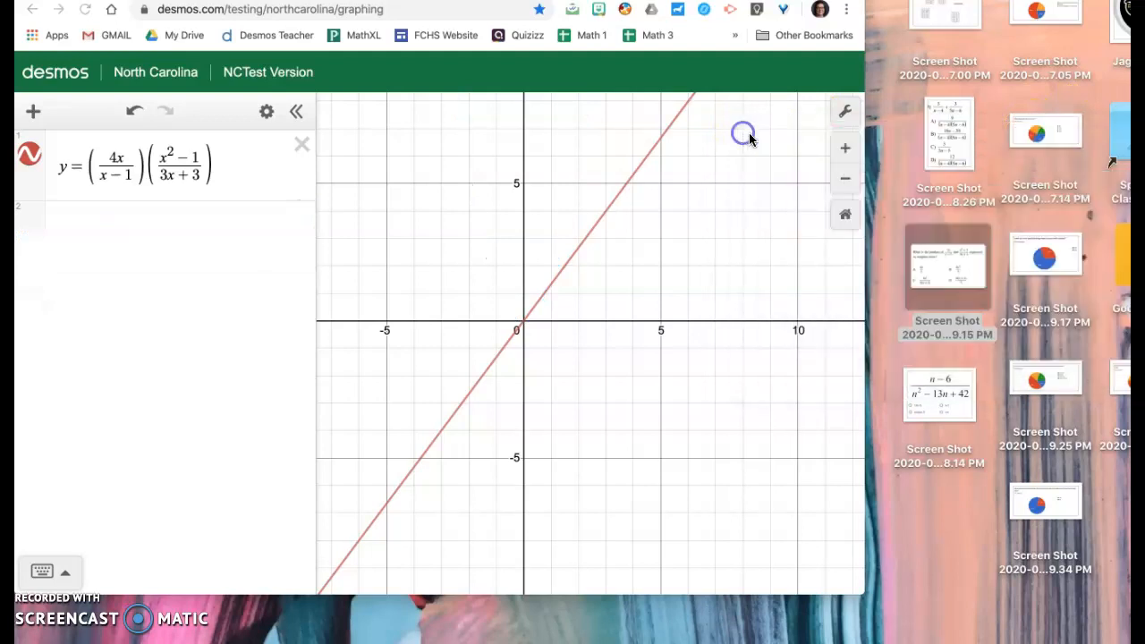
{"action": "double_click", "coordinate": [952, 108]}
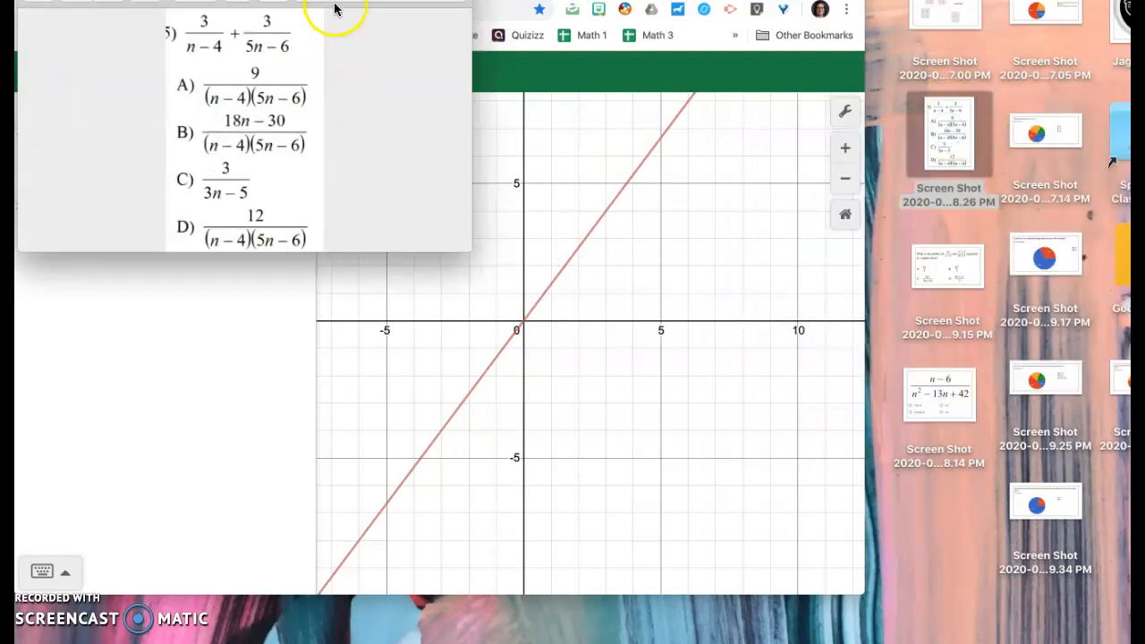
{"action": "left_click_drag", "start_coordinate": [336, 9], "coordinate": [1007, 264]}
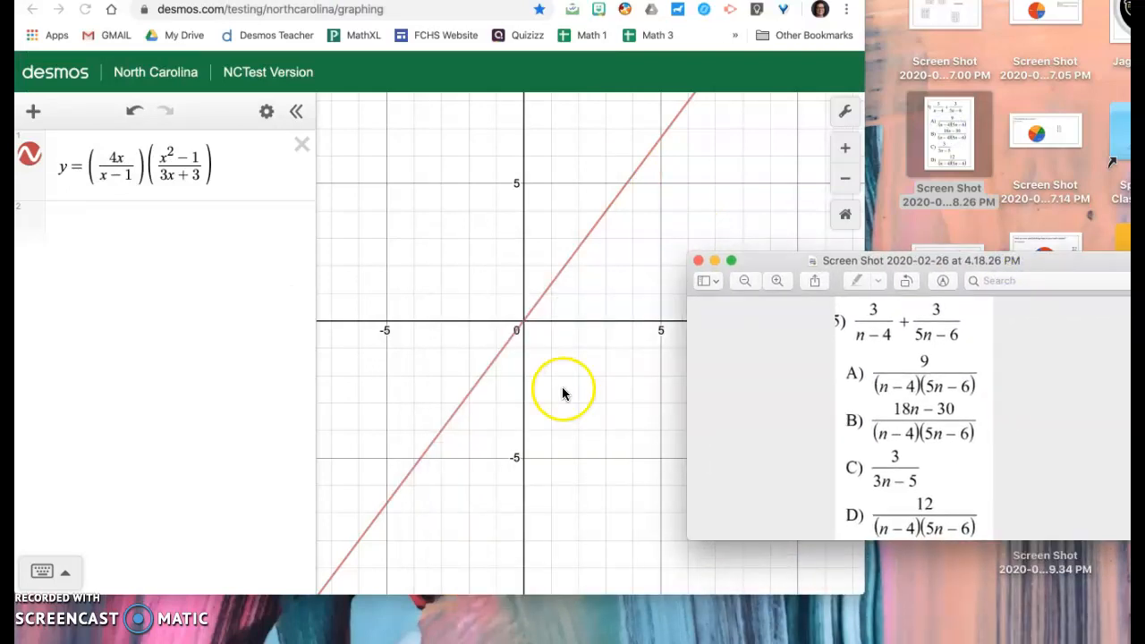
Step: Delete the remaining product expression and graph the sum y = 3/(x − 4) + 3/(5x − 6), using x in place of n
{"action": "left_click", "coordinate": [301, 145]}
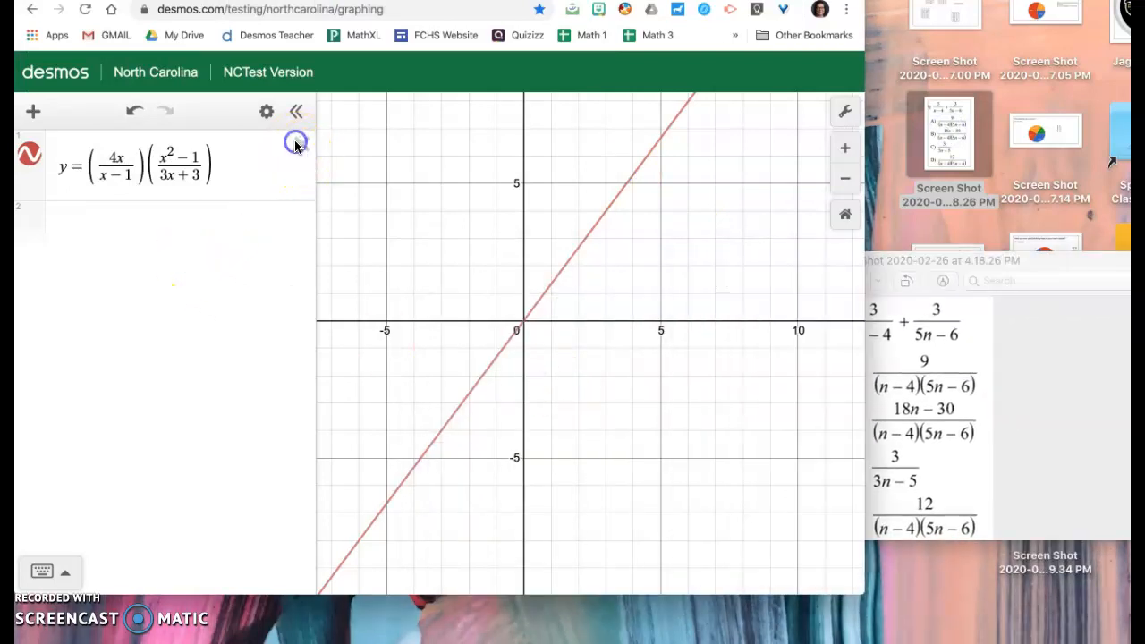
{"action": "left_click", "coordinate": [1016, 261]}
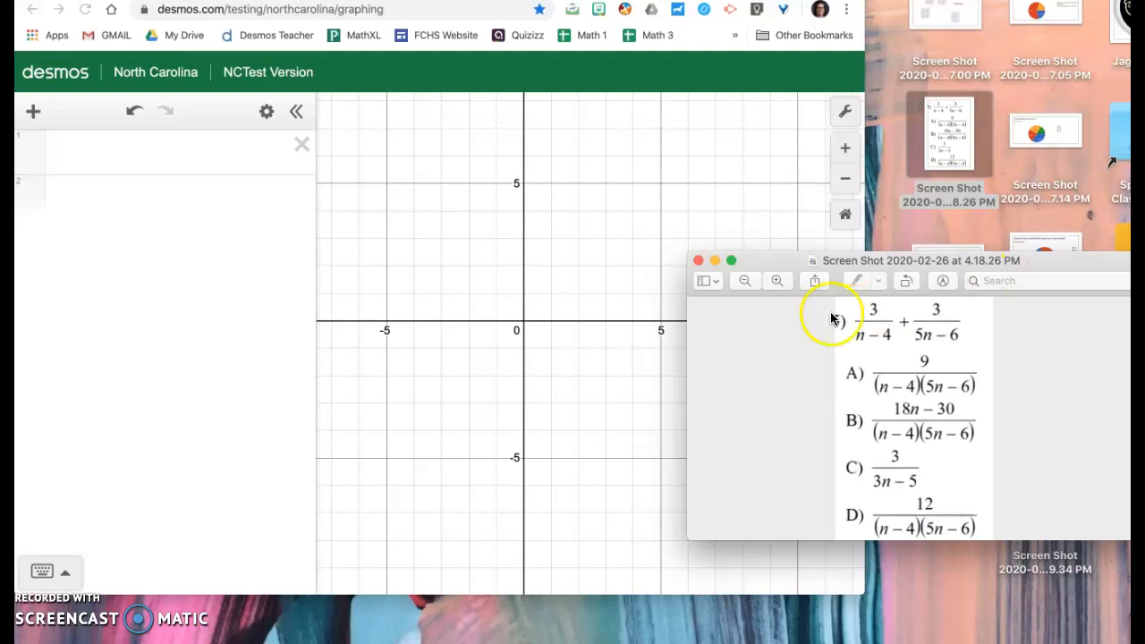
{"action": "left_click", "coordinate": [163, 159]}
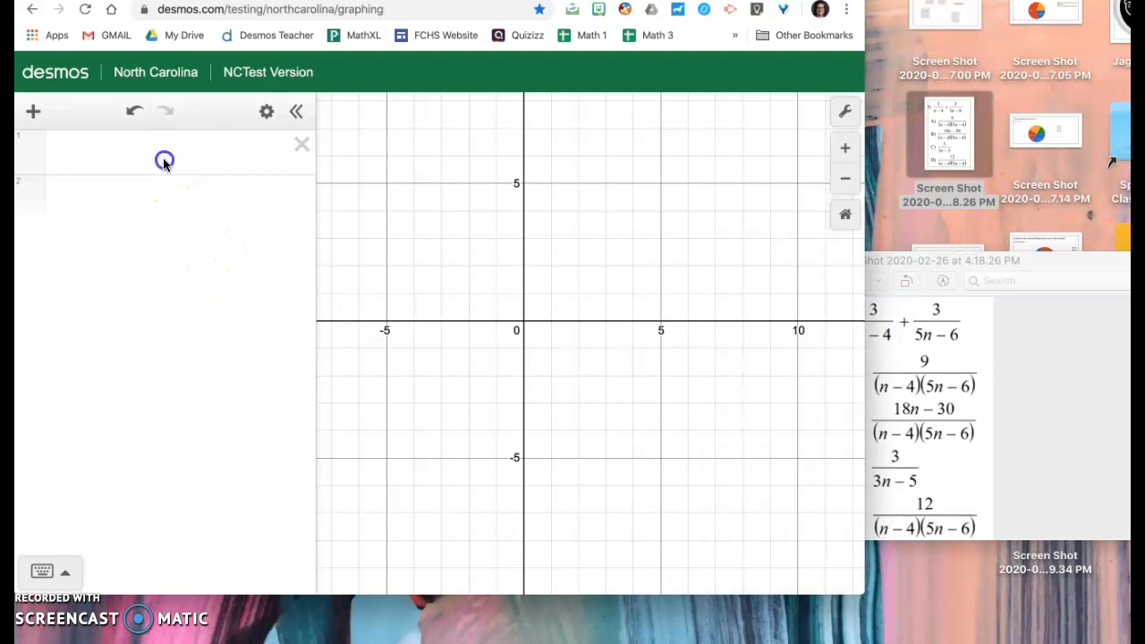
{"action": "left_click", "coordinate": [164, 158]}
{"action": "left_click", "coordinate": [895, 262]}
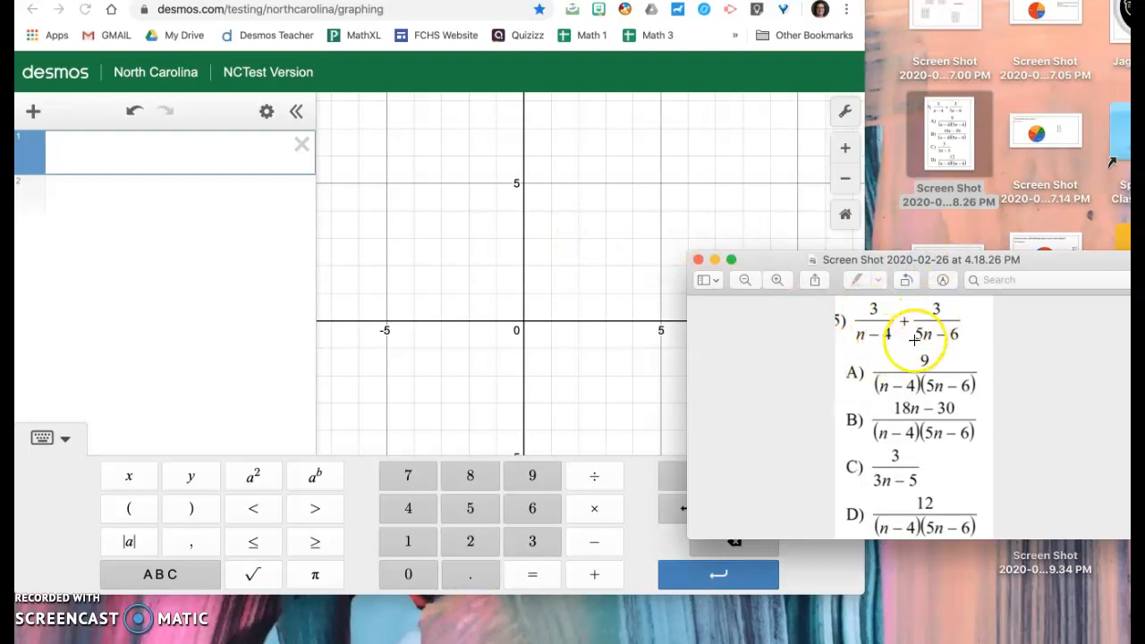
{"action": "left_click", "coordinate": [251, 147]}
{"action": "type", "text": "y"}
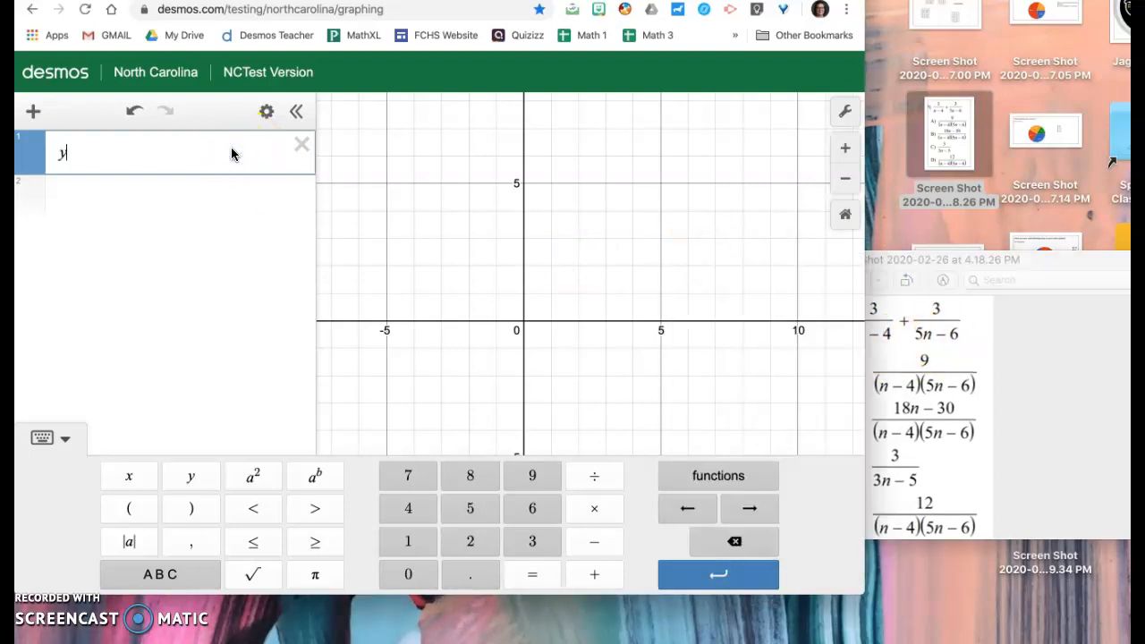
{"action": "type", "text": "=3/"}
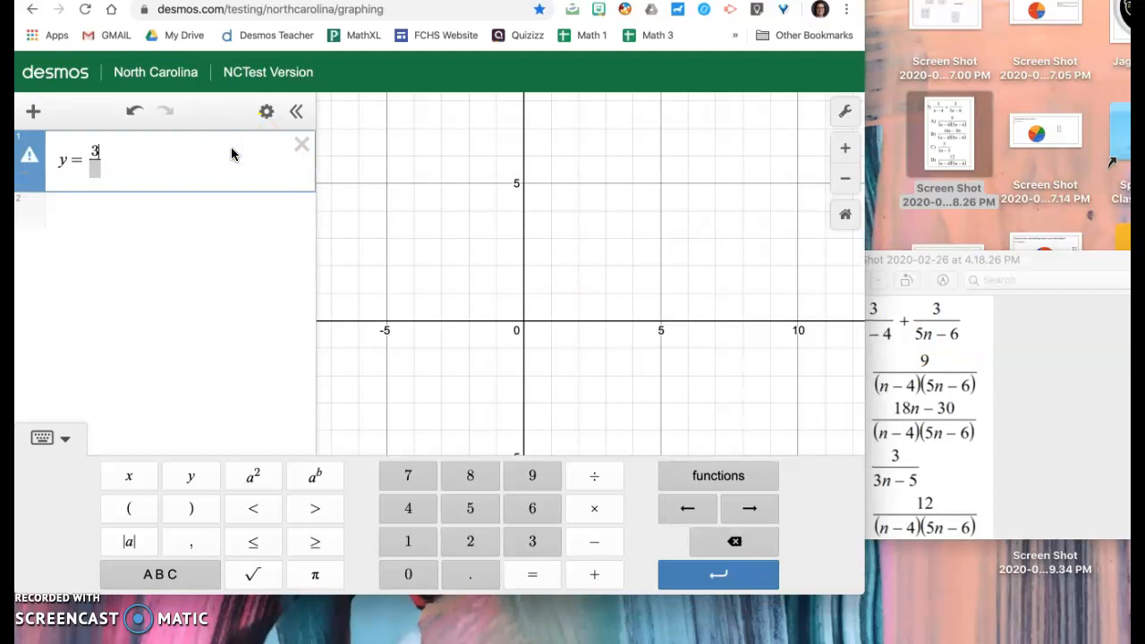
{"action": "type", "text": "x-"}
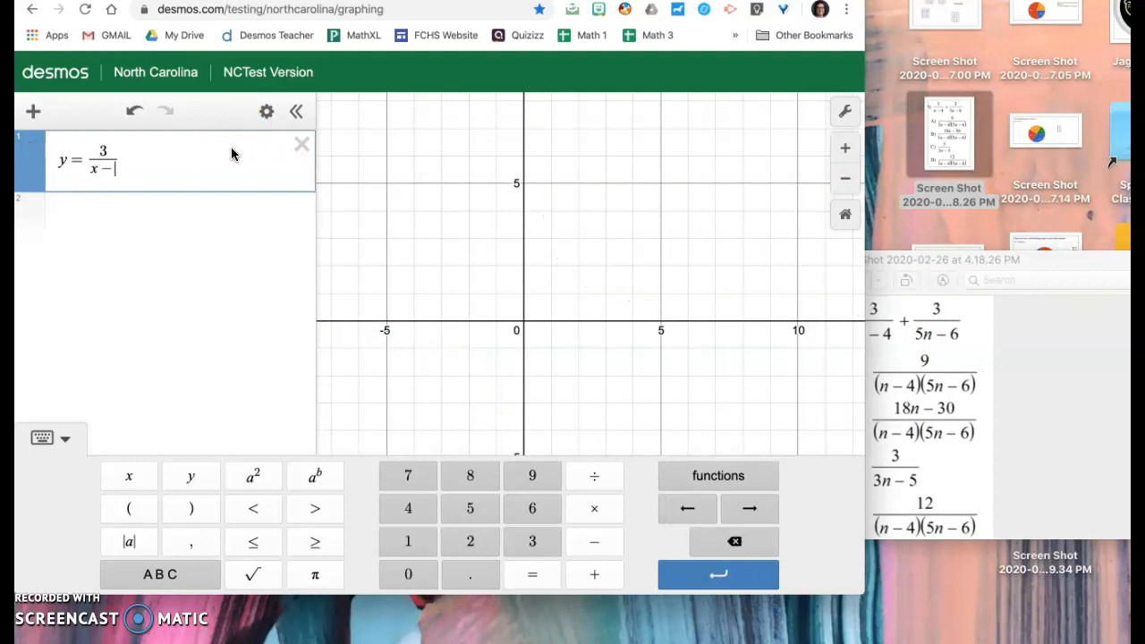
{"action": "type", "text": "4+3/5x-6"}
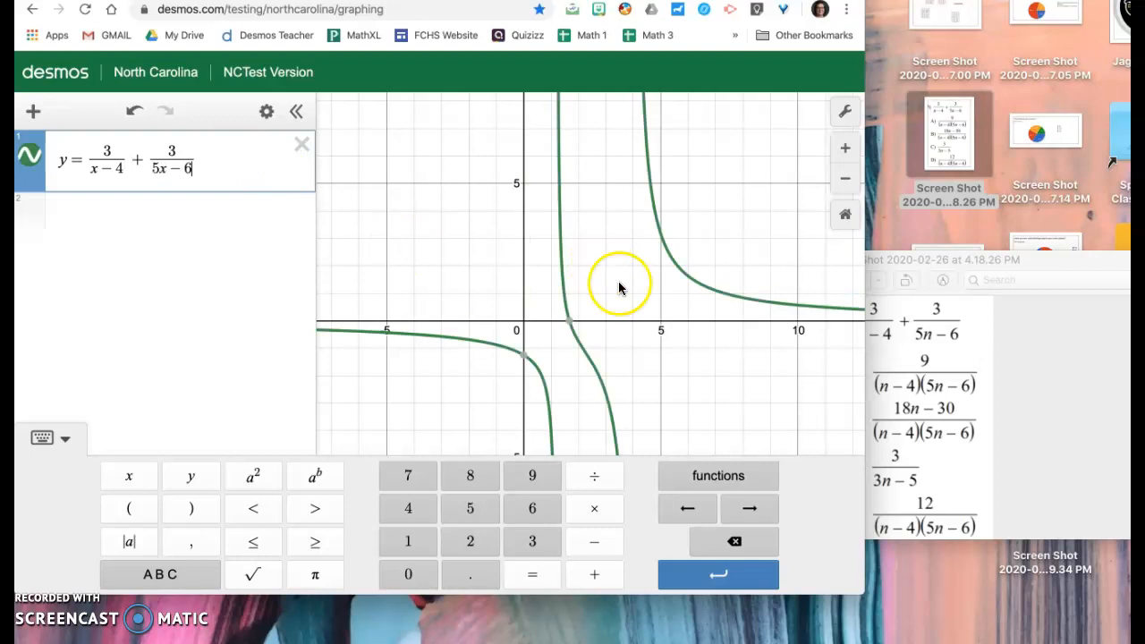
Step: Move the problem image clear of the graph and graph answer choice A, y = 9/((x − 4)(5x − 6)), as the second expression
{"action": "left_click_drag", "start_coordinate": [1036, 258], "coordinate": [1110, 257]}
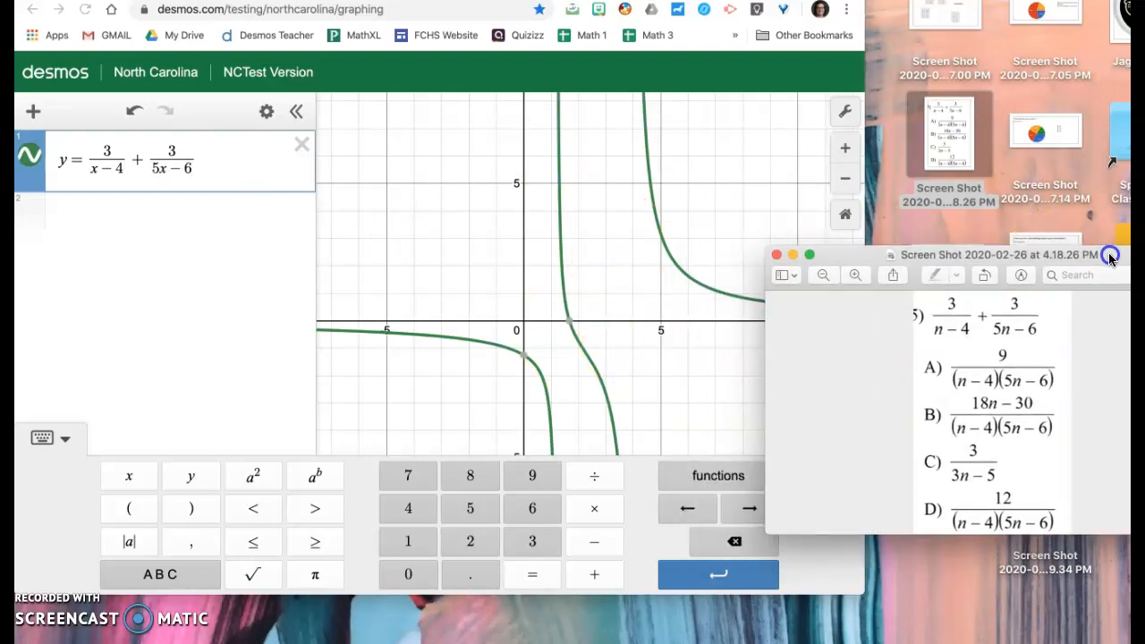
{"action": "left_click", "coordinate": [128, 210]}
{"action": "left_click", "coordinate": [130, 211]}
{"action": "type", "text": "y="}
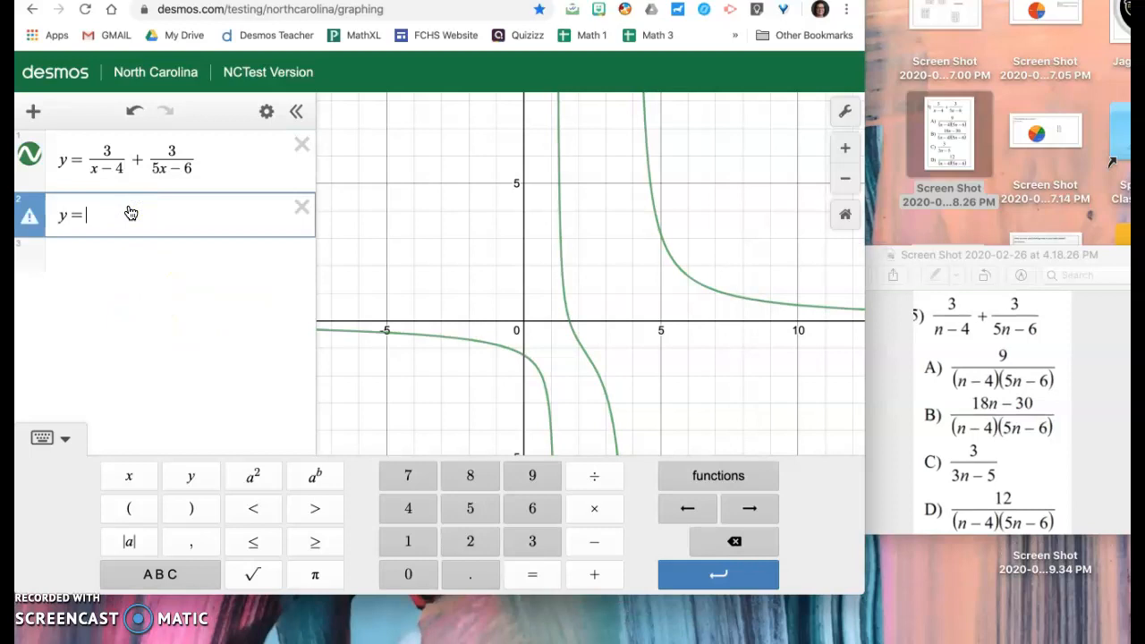
{"action": "type", "text": "9/"}
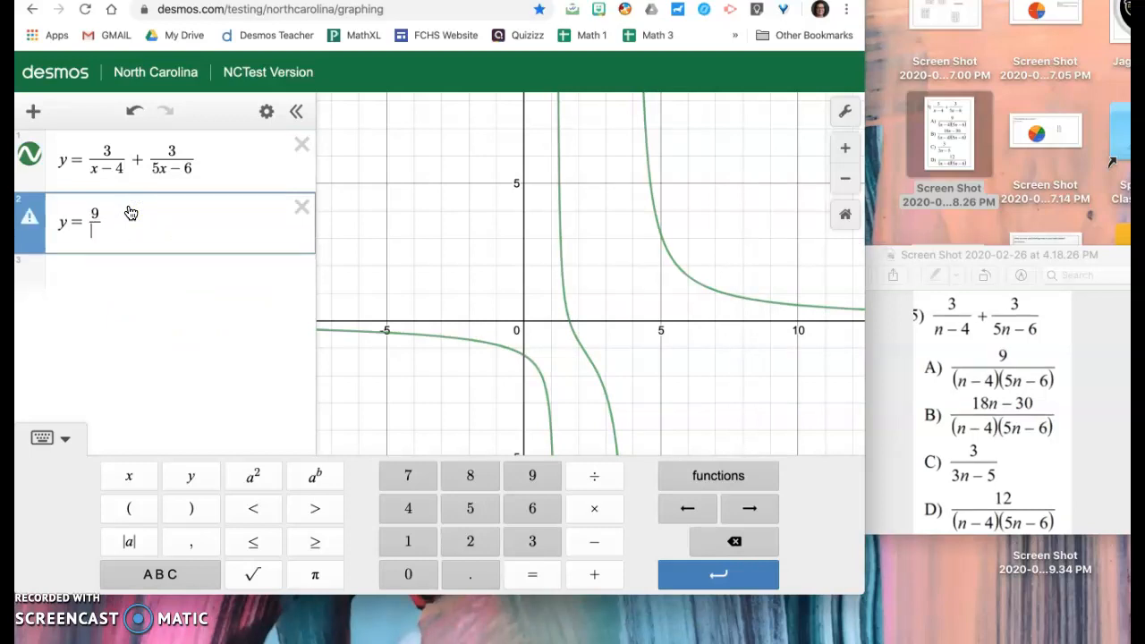
{"action": "type", "text": "(x-4)("}
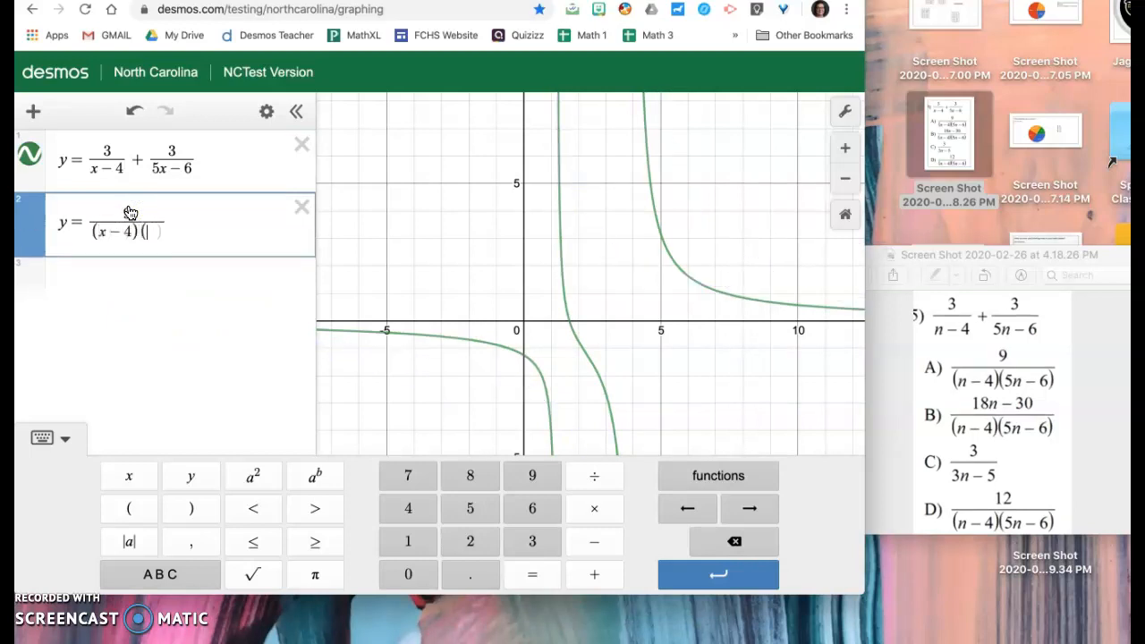
{"action": "type", "text": "5x-"}
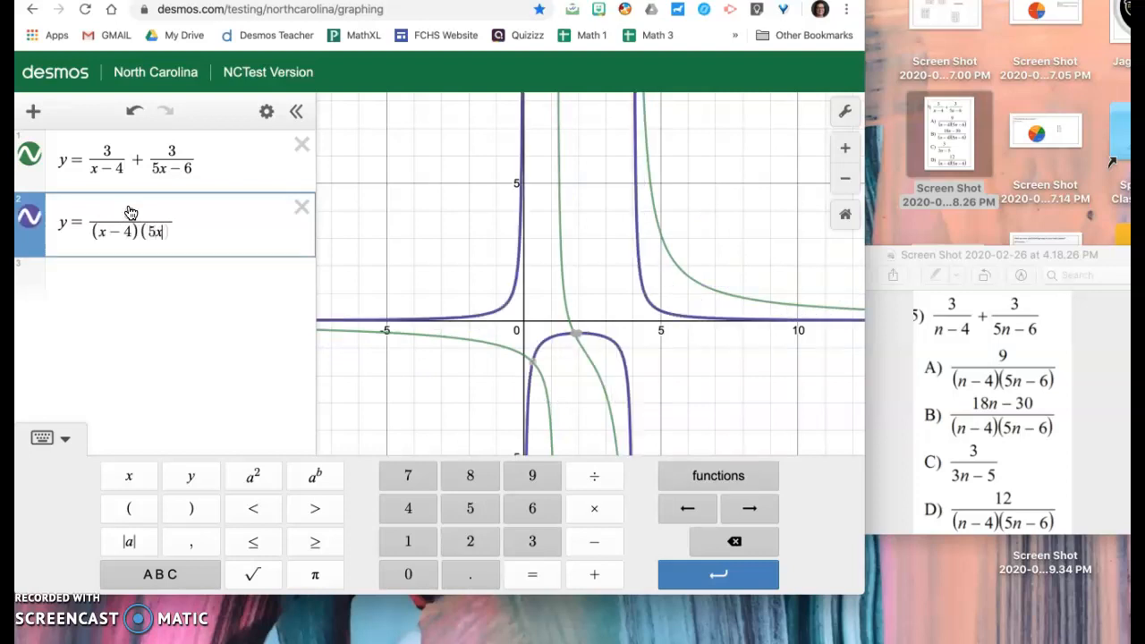
{"action": "type", "text": "6"}
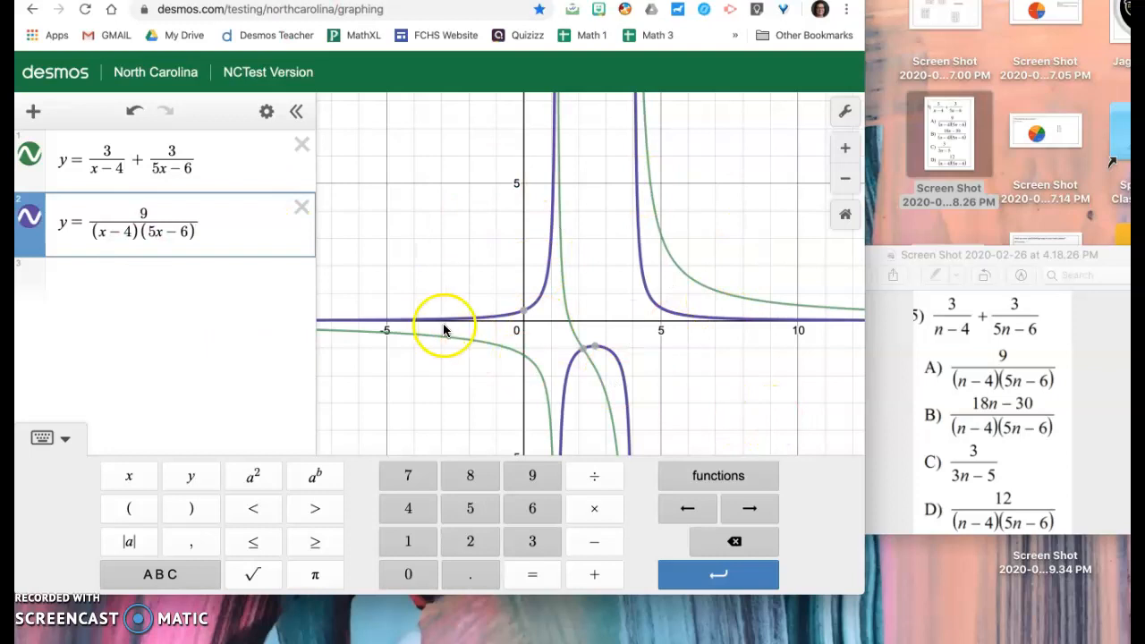
Step: Replace the second expression with answer choice B, y = (18x − 30)/((x − 4)(5x − 6))
{"action": "left_click", "coordinate": [303, 213]}
{"action": "left_click", "coordinate": [230, 223]}
{"action": "type", "text": "y="}
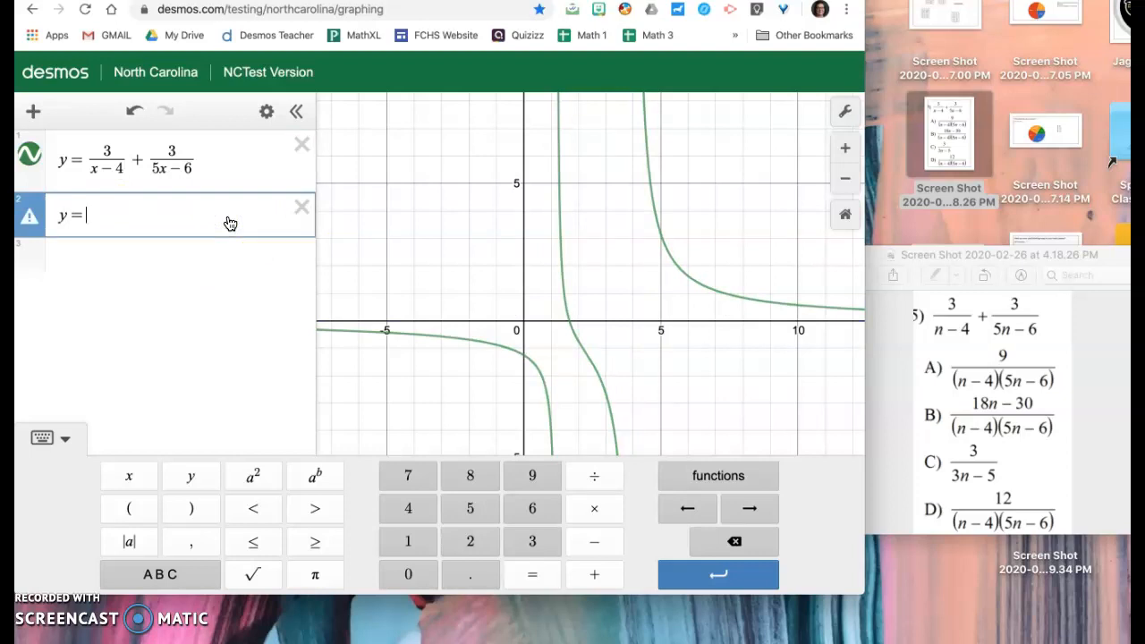
{"action": "type", "text": "/18n"}
{"action": "key", "text": "BackSpace"}
{"action": "type", "text": "x-30"}
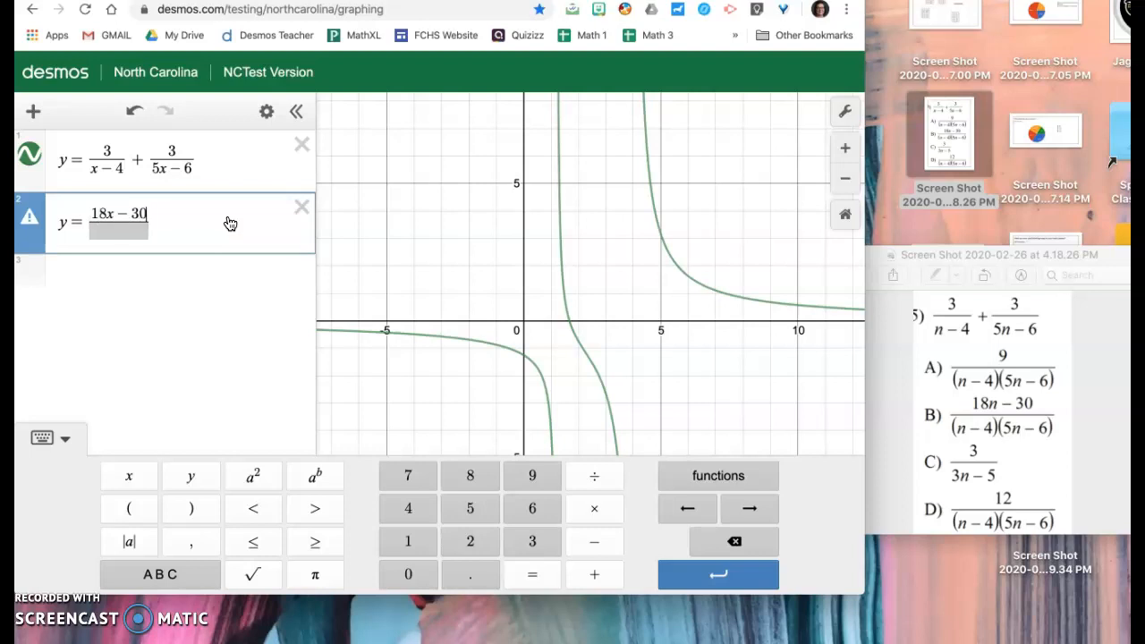
{"action": "key", "text": "Down"}
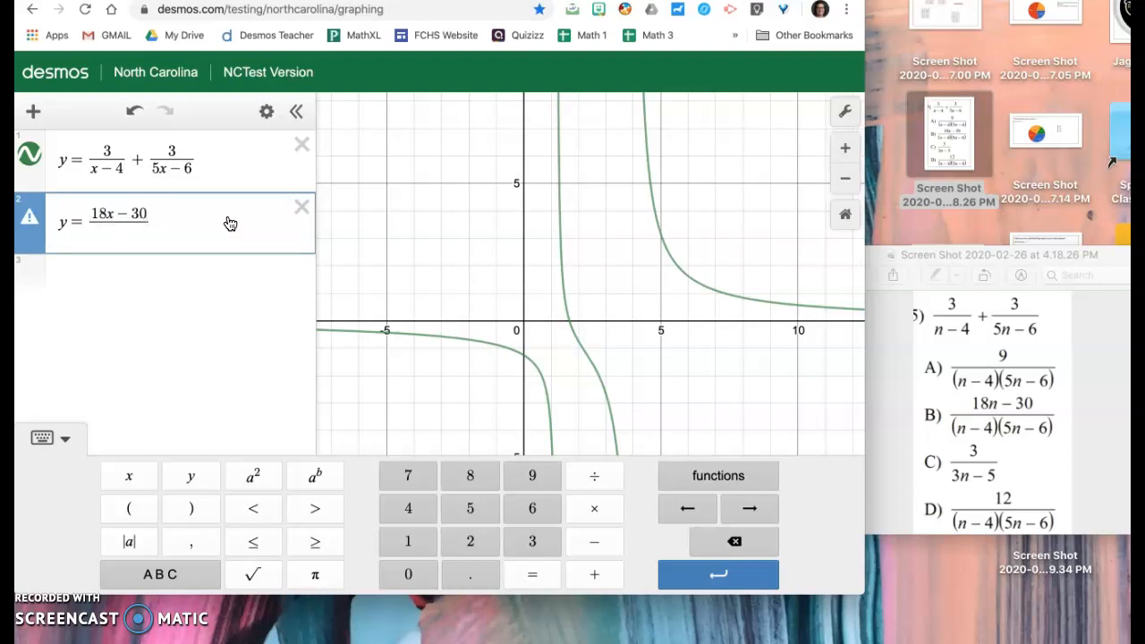
{"action": "type", "text": "("}
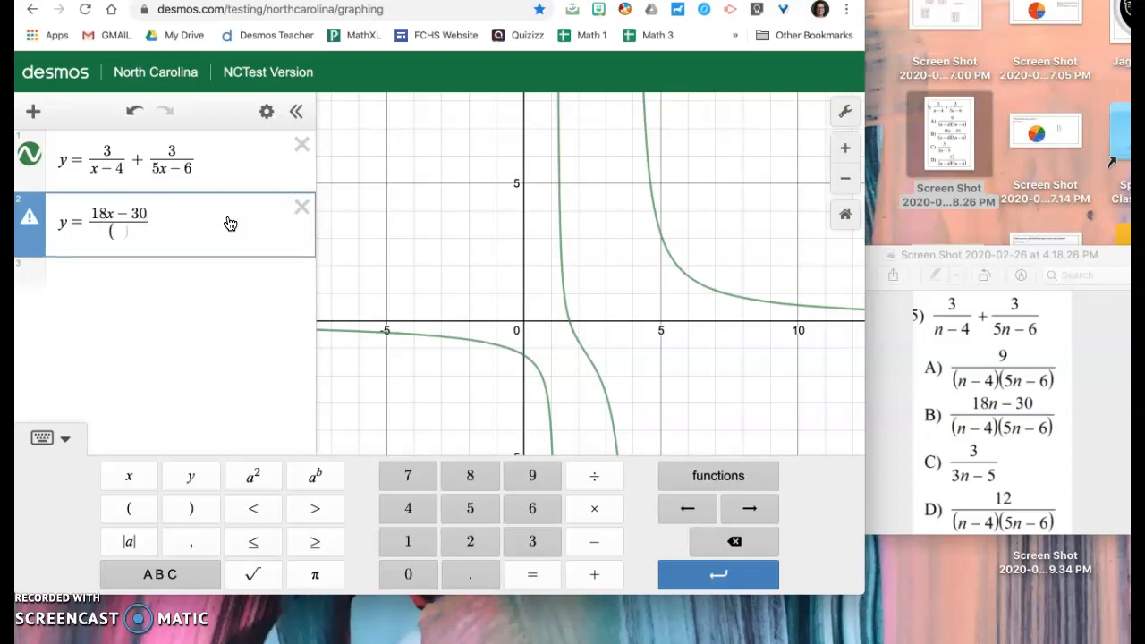
{"action": "type", "text": "x-4)(5"}
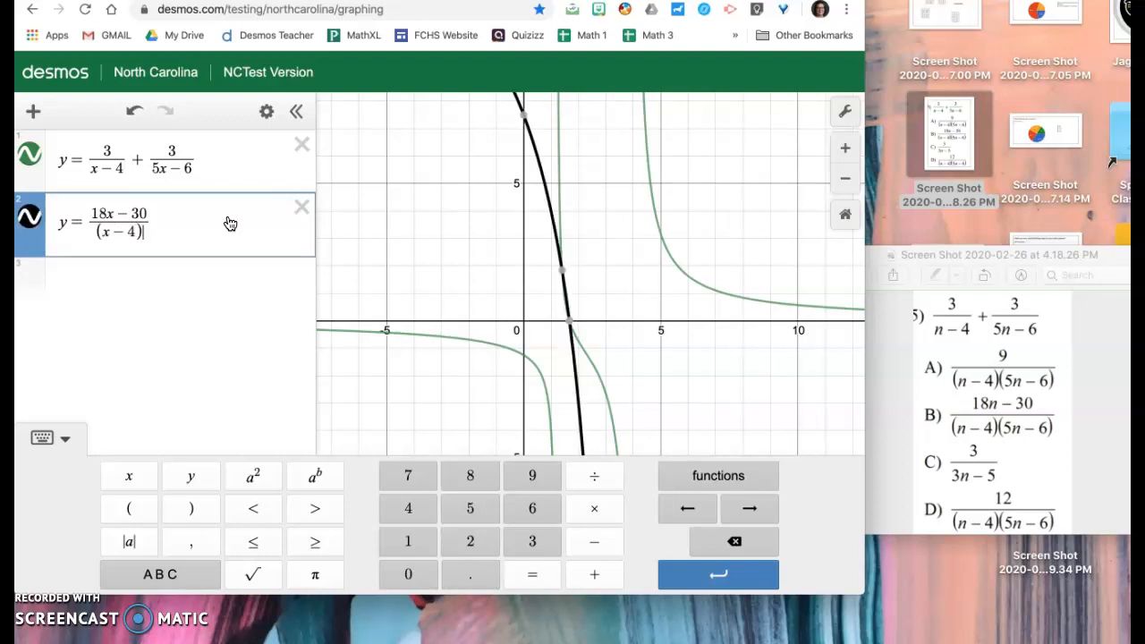
{"action": "type", "text": "x-6"}
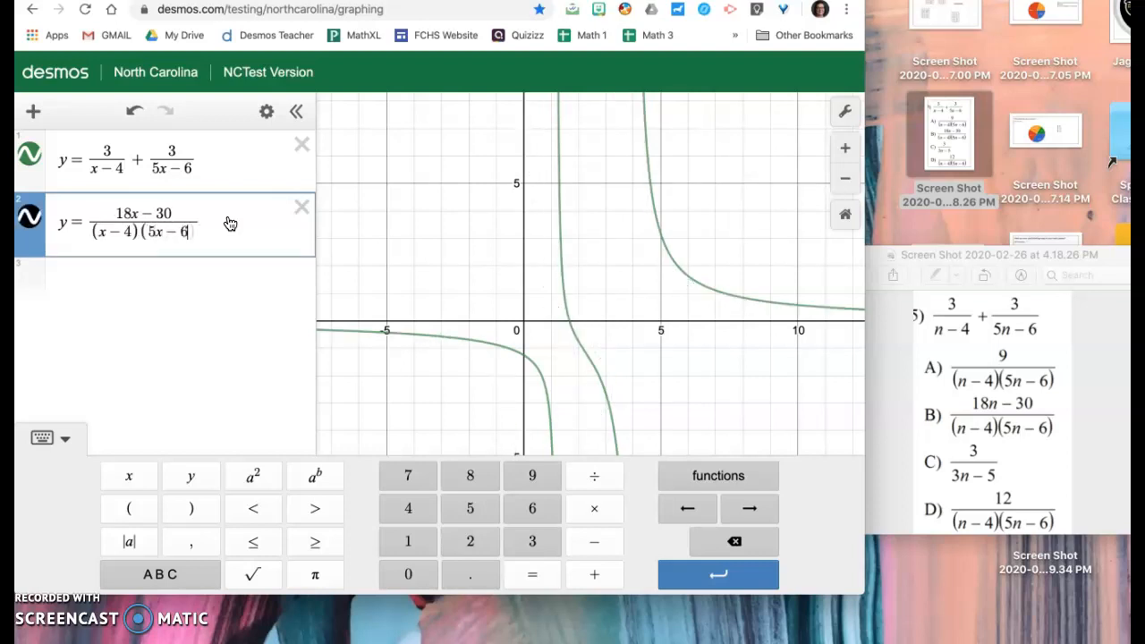
Step: Toggle the graph of answer choice B off and on to compare it with the original sum, and delete its expression
{"action": "left_click", "coordinate": [29, 218]}
{"action": "left_click", "coordinate": [31, 219]}
{"action": "left_click", "coordinate": [30, 220]}
{"action": "left_click", "coordinate": [30, 219]}
{"action": "left_click", "coordinate": [31, 220]}
{"action": "left_click", "coordinate": [31, 219]}
{"action": "left_click", "coordinate": [30, 220]}
{"action": "left_click", "coordinate": [31, 219]}
{"action": "left_click", "coordinate": [30, 220]}
{"action": "left_click", "coordinate": [31, 220]}
{"action": "left_click", "coordinate": [301, 207]}
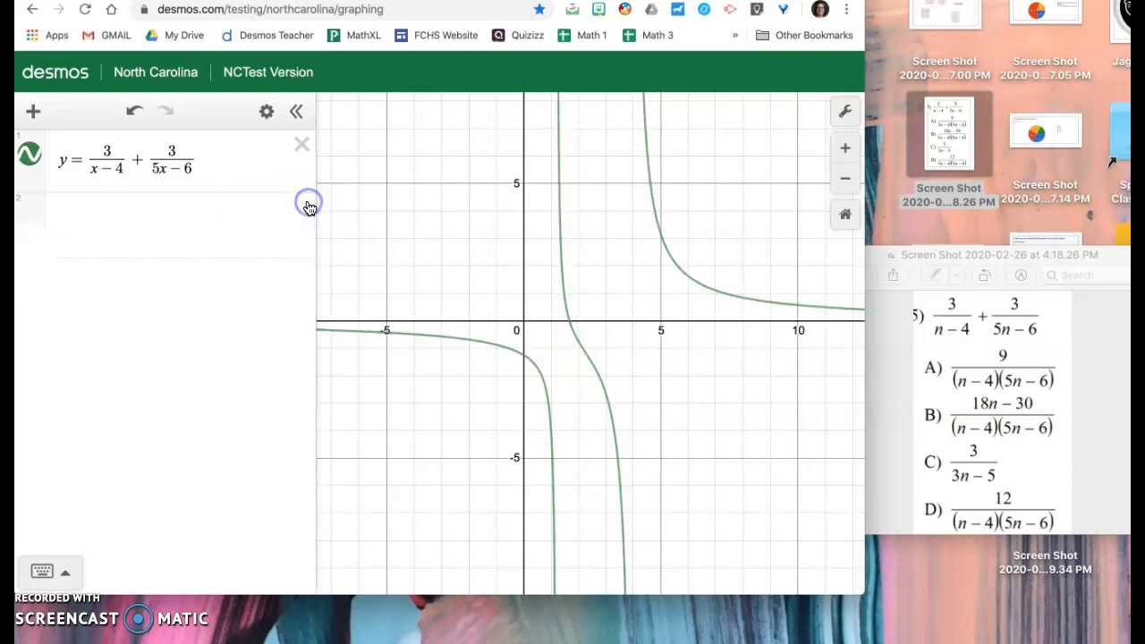